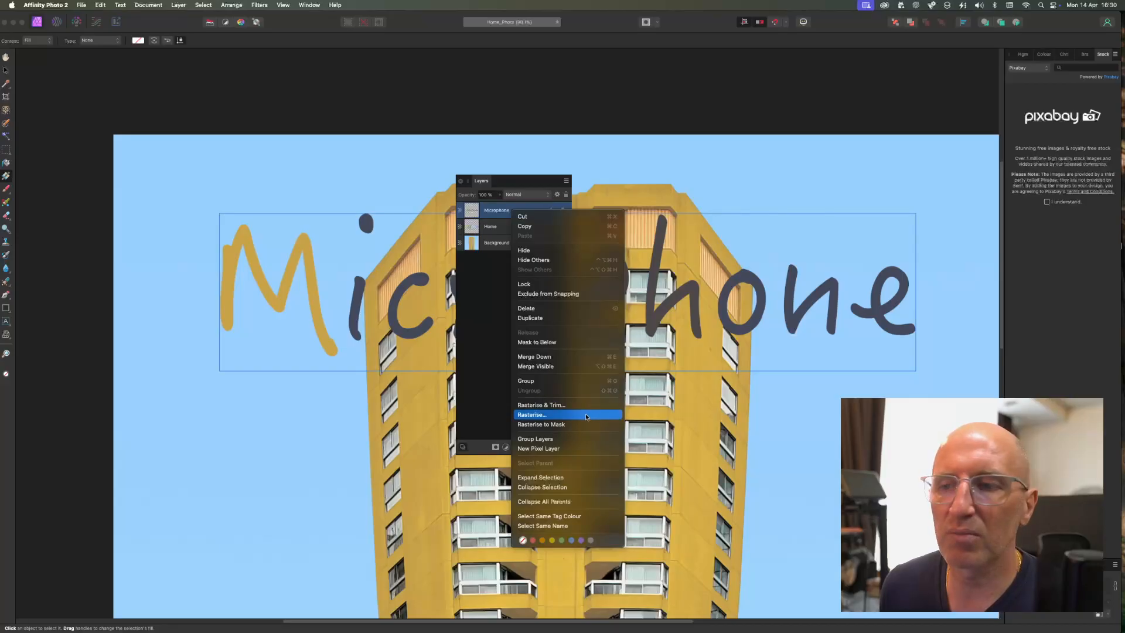
- Dock the floating Layers panel back into the studio panel area
left_click(513, 184)
left_click_drag(514, 184, 1049, 64)
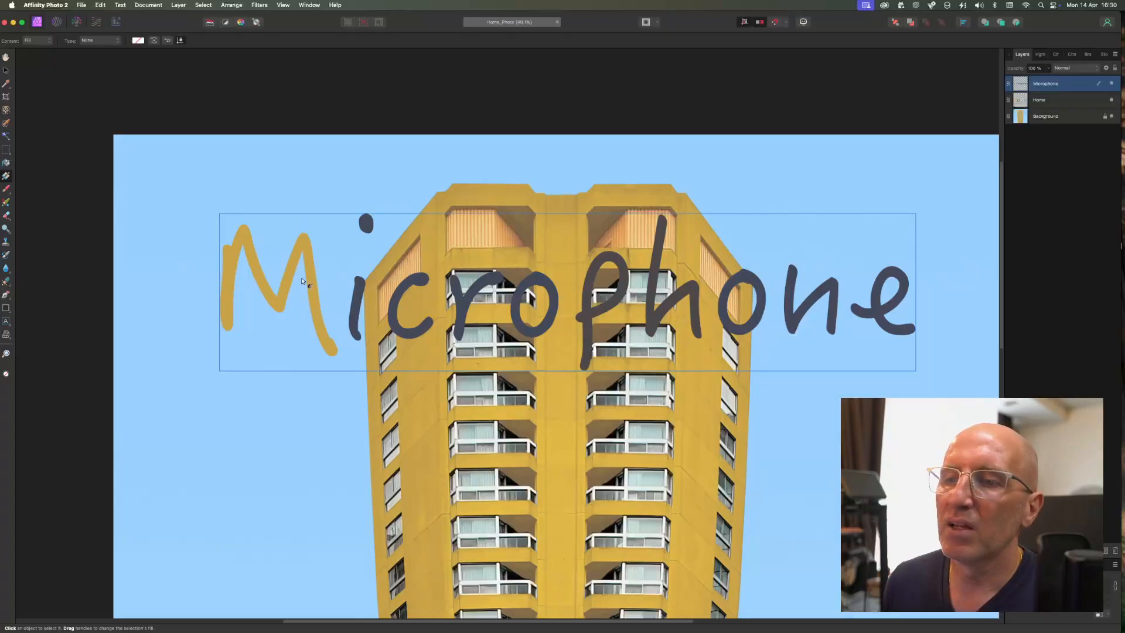
- Zoom in on the M and flood-select that letter on the Microphone layer
scroll(246, 261, "up", 5)
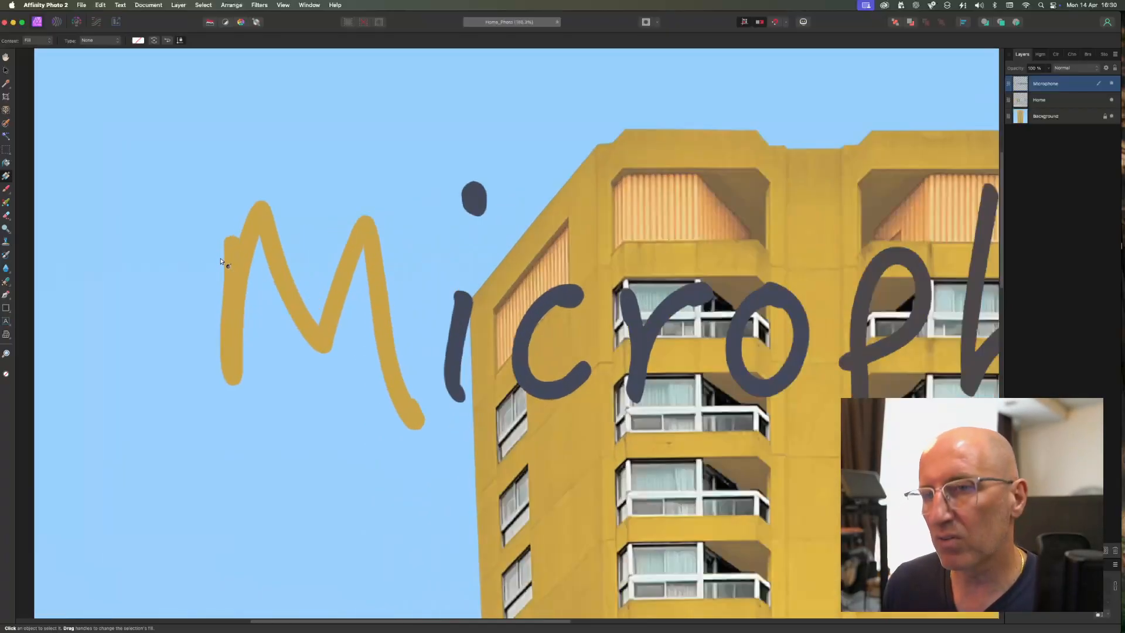
left_click(6, 135)
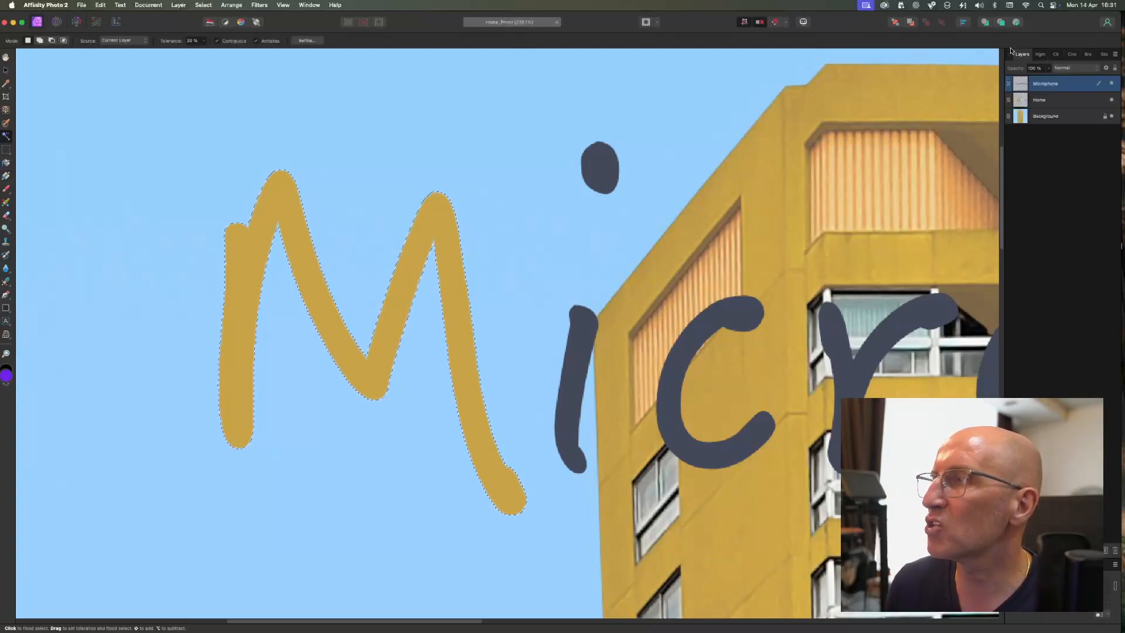
left_click_drag(1022, 54, 354, 115)
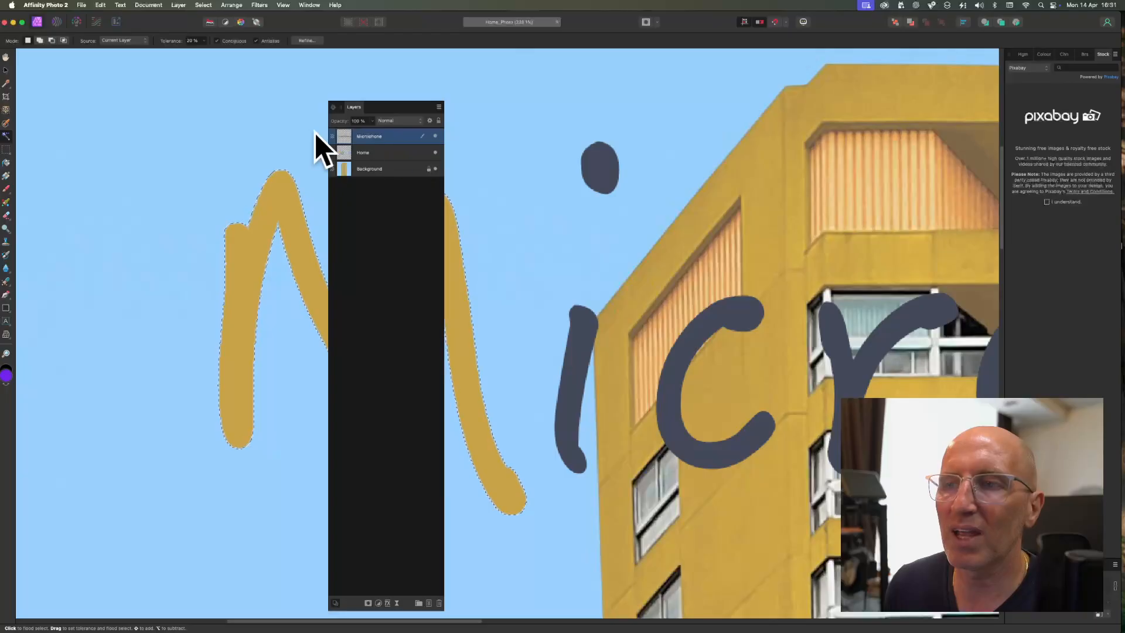
left_click(367, 170)
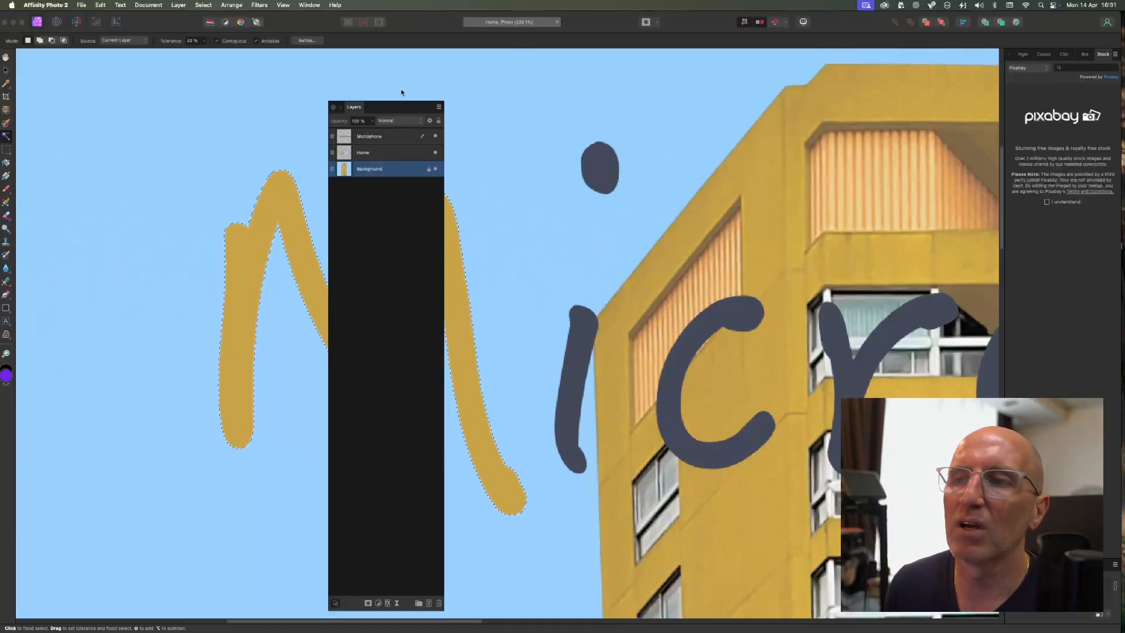
mouse_move(410, 106)
left_mouse_down()
mouse_move(770, 178)
mouse_move(861, 110)
mouse_move(1022, 72)
mouse_move(1009, 55)
left_mouse_up()
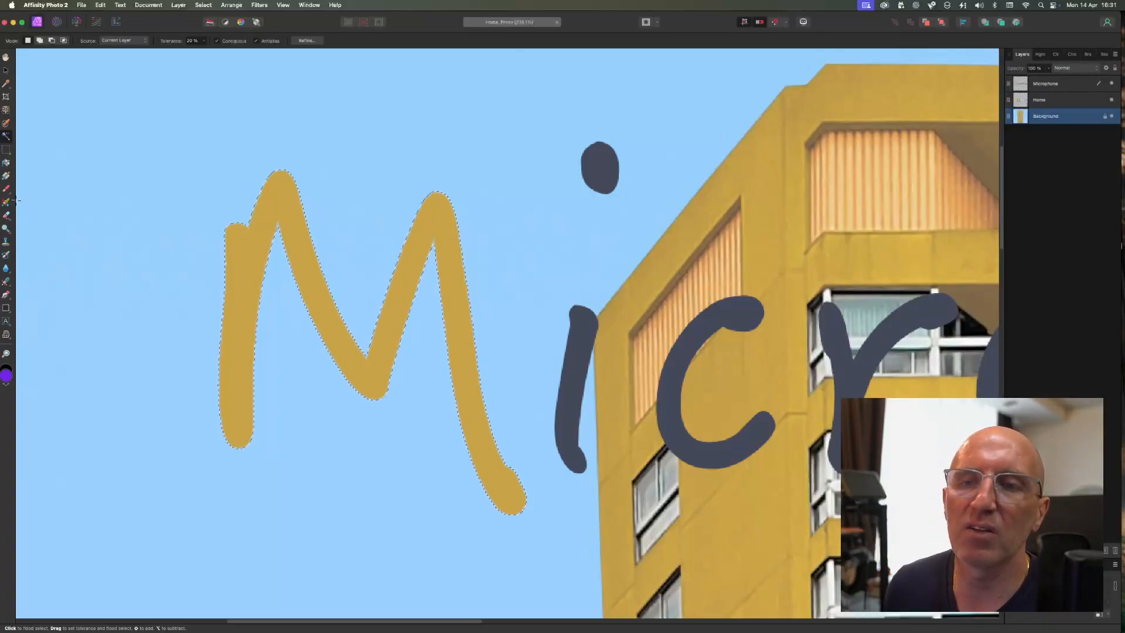
- Switch to the Paint Brush and set its colour to a bright purple in the Colour Chooser
key("b")
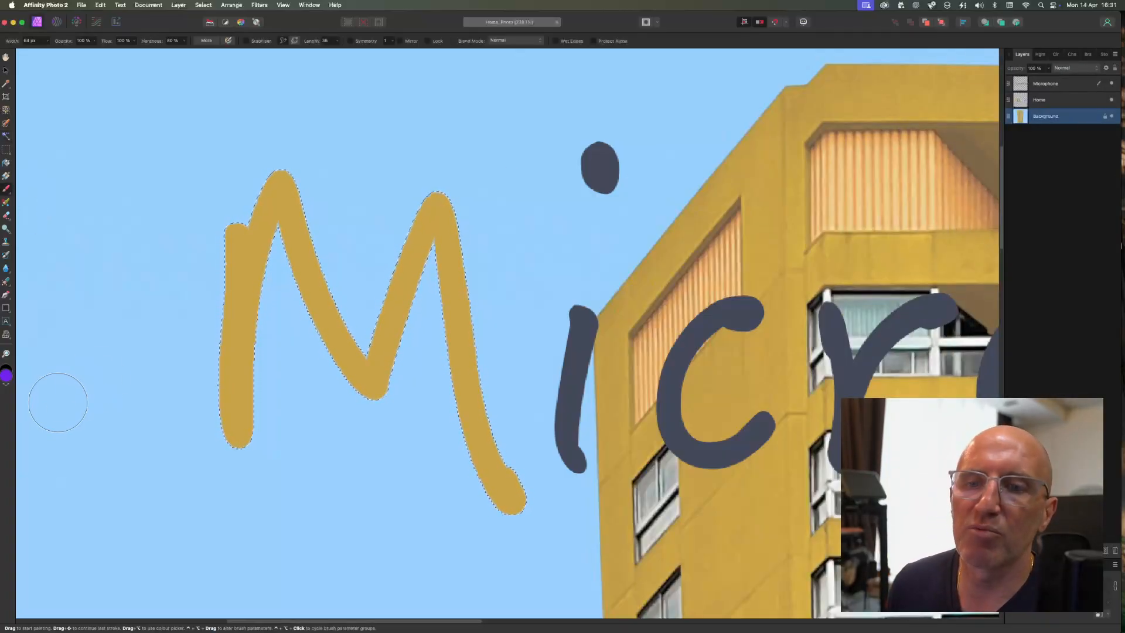
left_click(7, 378)
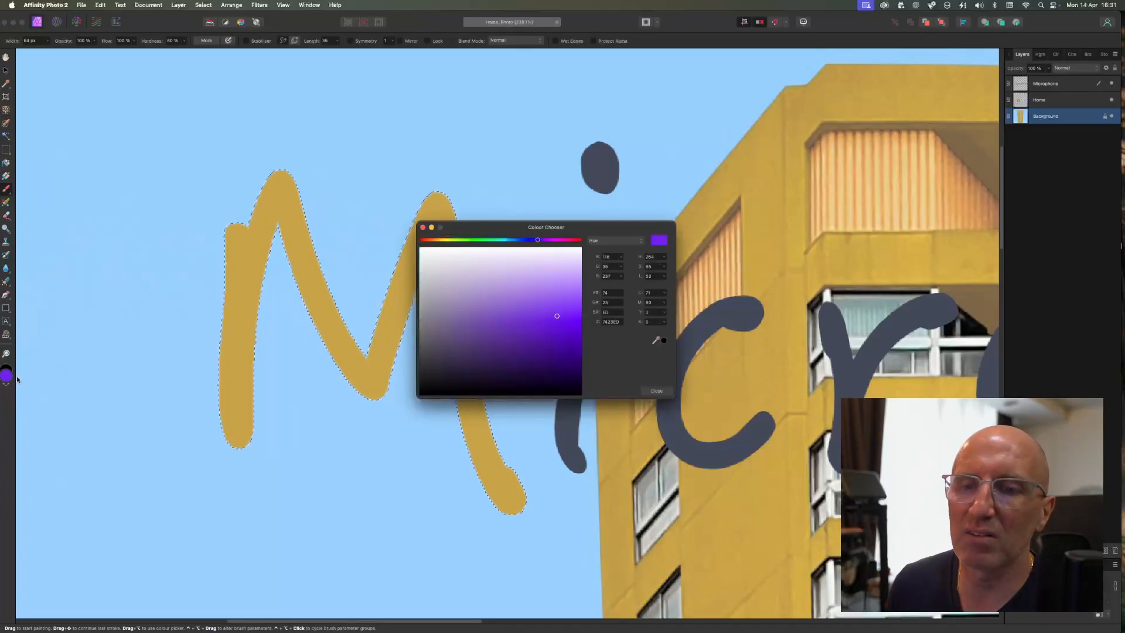
left_click_drag(559, 318, 563, 312)
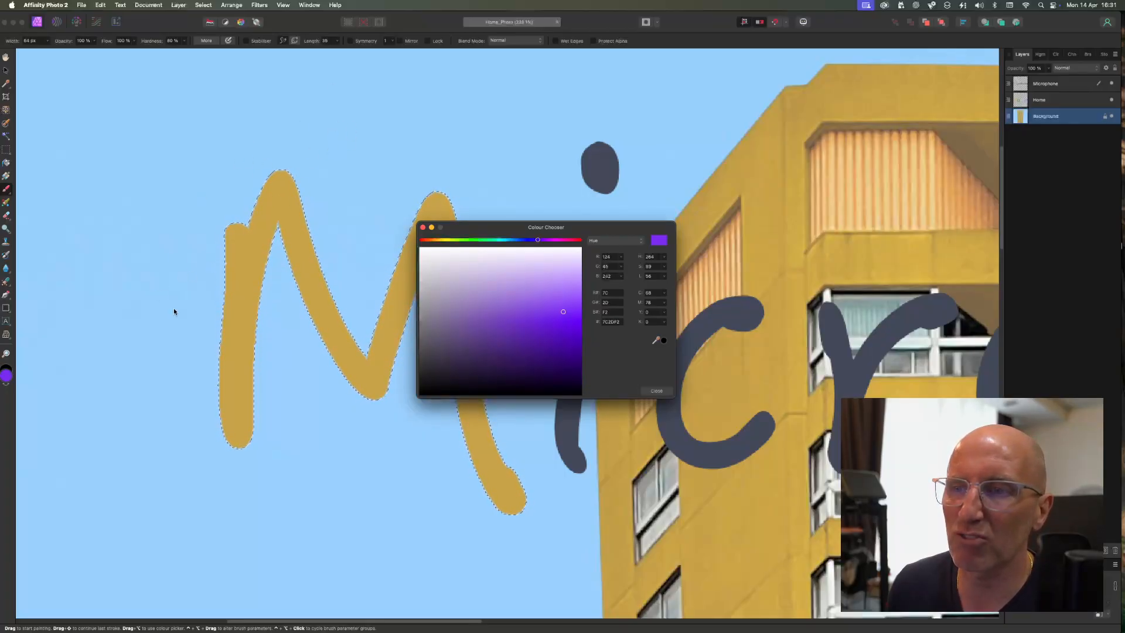
left_click(424, 232)
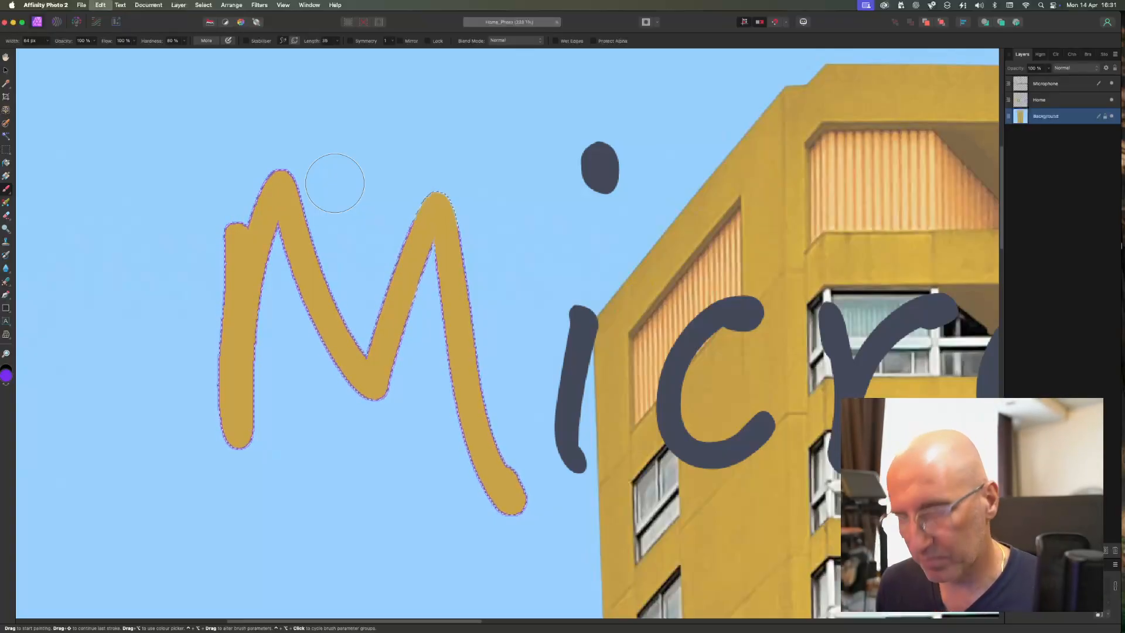
- Select the Microphone layer, brush purple over the selected M, and toggle the layer's visibility to check it
left_click(1034, 85)
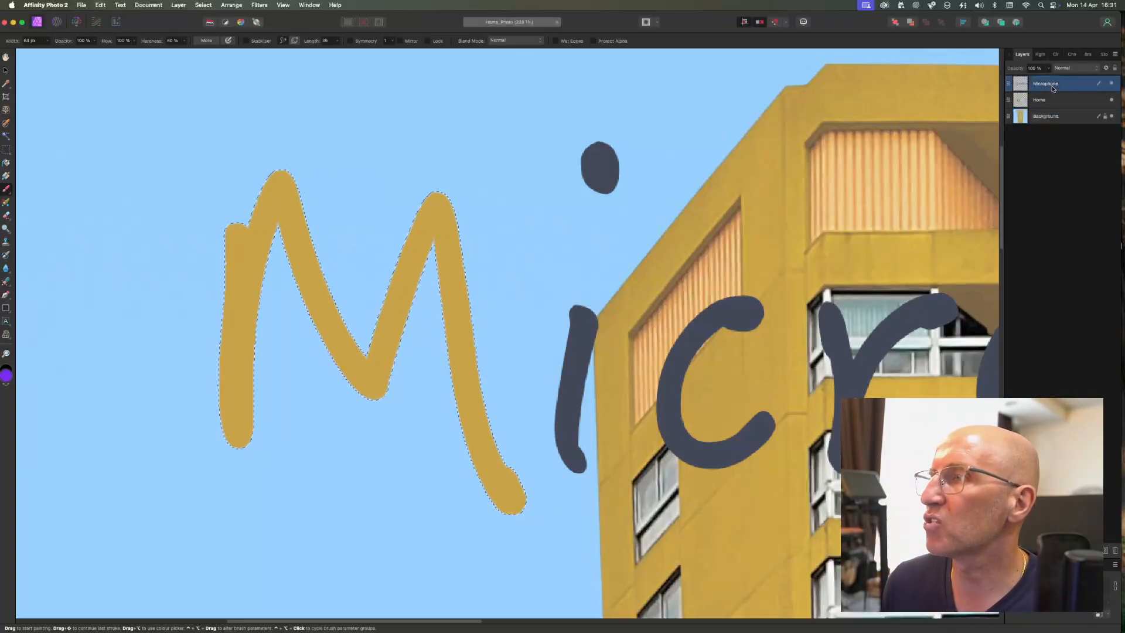
left_click(278, 198)
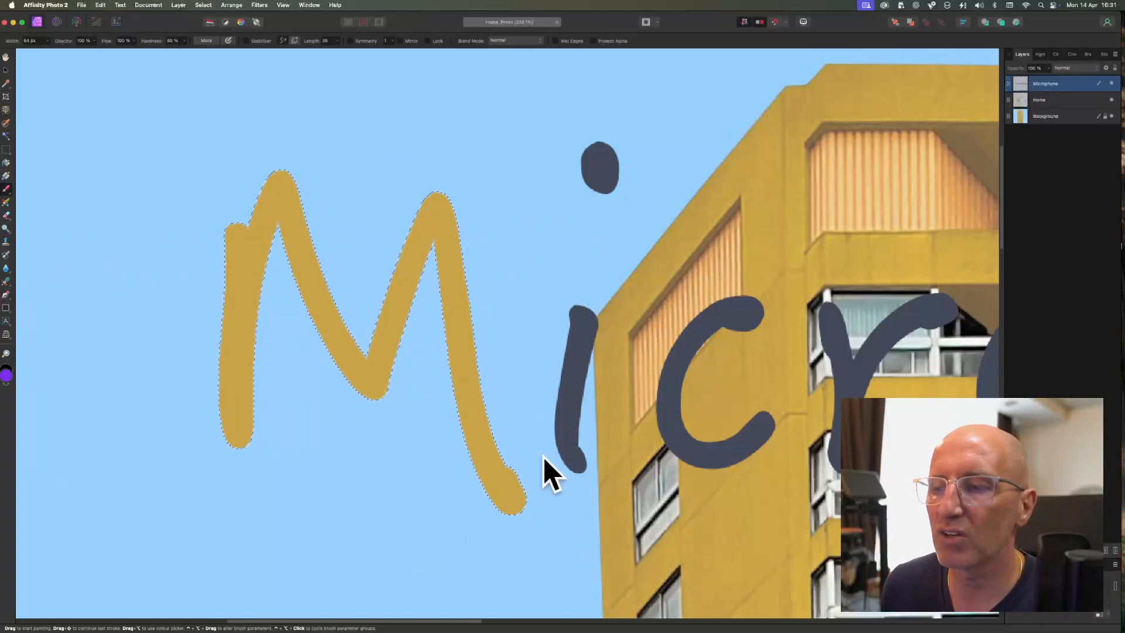
mouse_move(244, 284)
left_mouse_down()
mouse_move(201, 269)
mouse_move(252, 322)
mouse_move(292, 403)
mouse_move(354, 211)
mouse_move(485, 226)
mouse_move(495, 445)
mouse_move(516, 498)
left_mouse_up()
left_click_drag(414, 237, 431, 213)
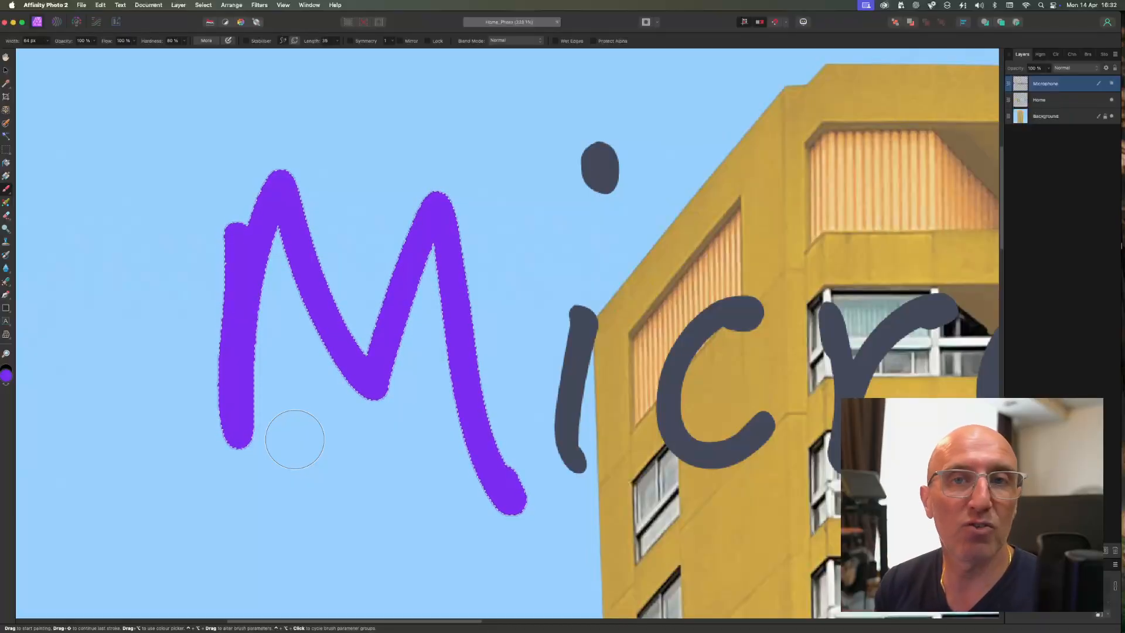
left_click(1112, 84)
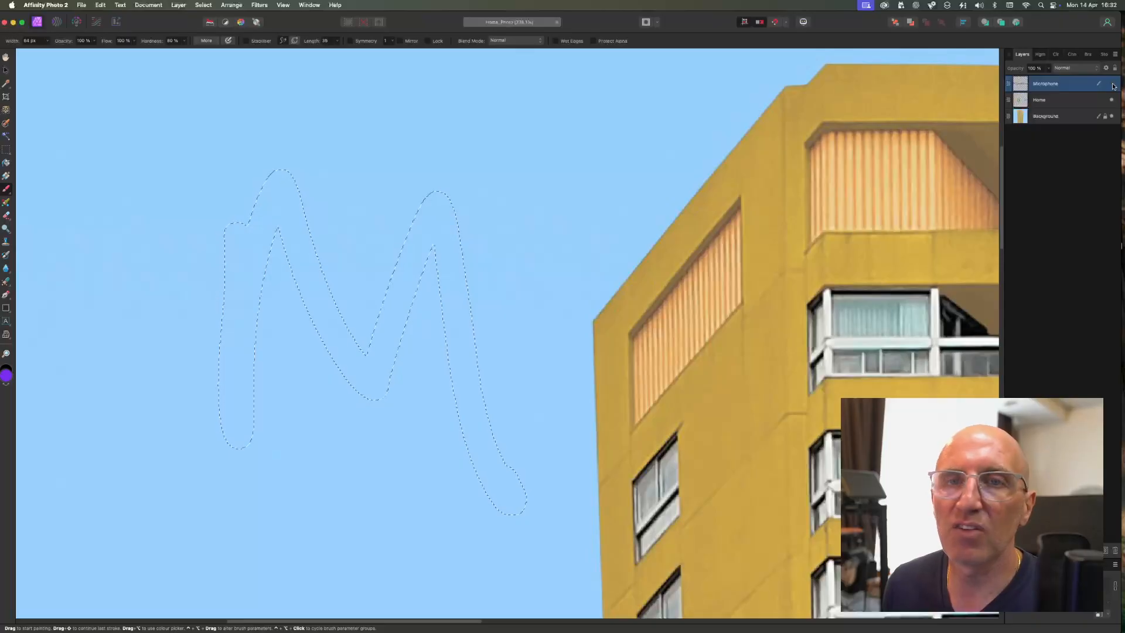
left_click(1113, 85)
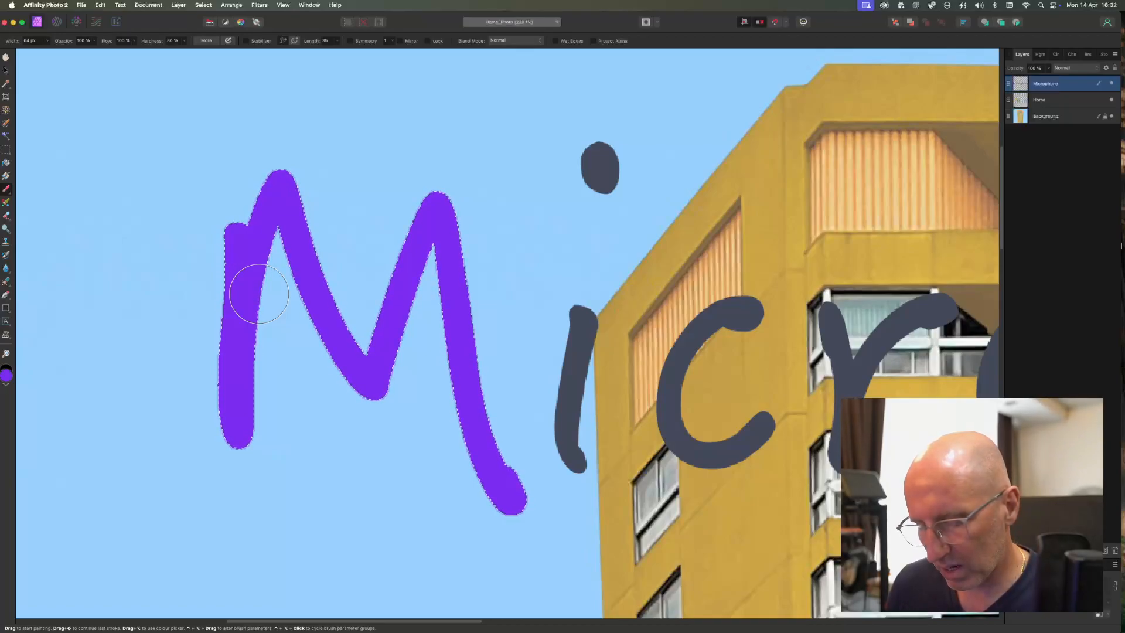
- Zoom and pan across the remaining letters of the Microphone text to examine them
scroll(478, 304, "down", 5)
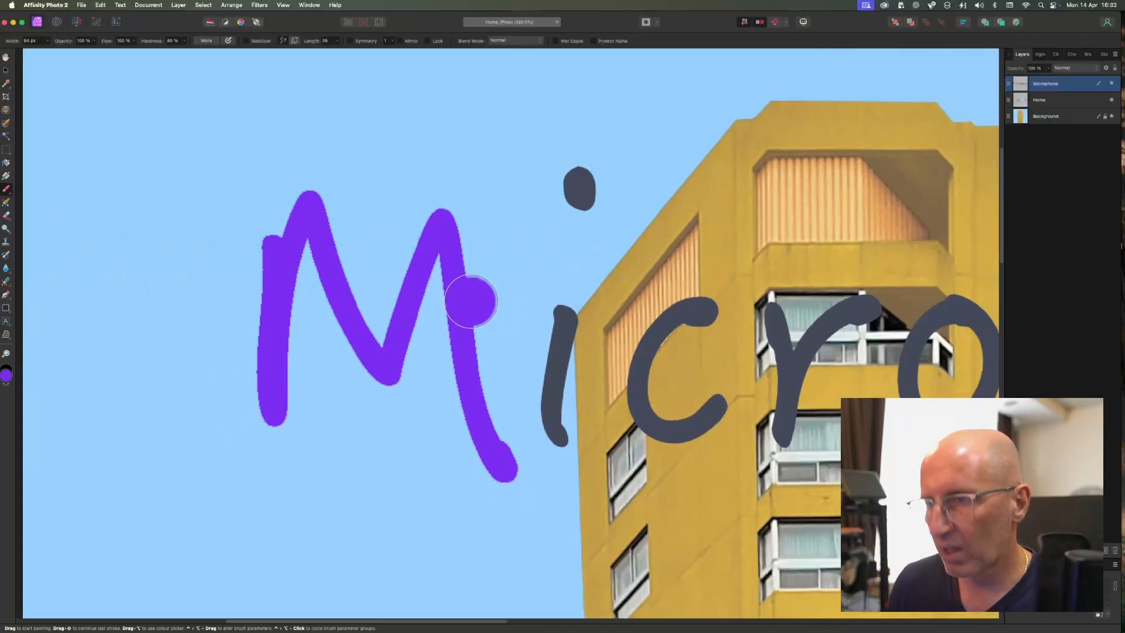
mouse_move(715, 362)
left_mouse_down()
mouse_move(527, 296)
mouse_move(357, 297)
mouse_move(387, 288)
left_mouse_up()
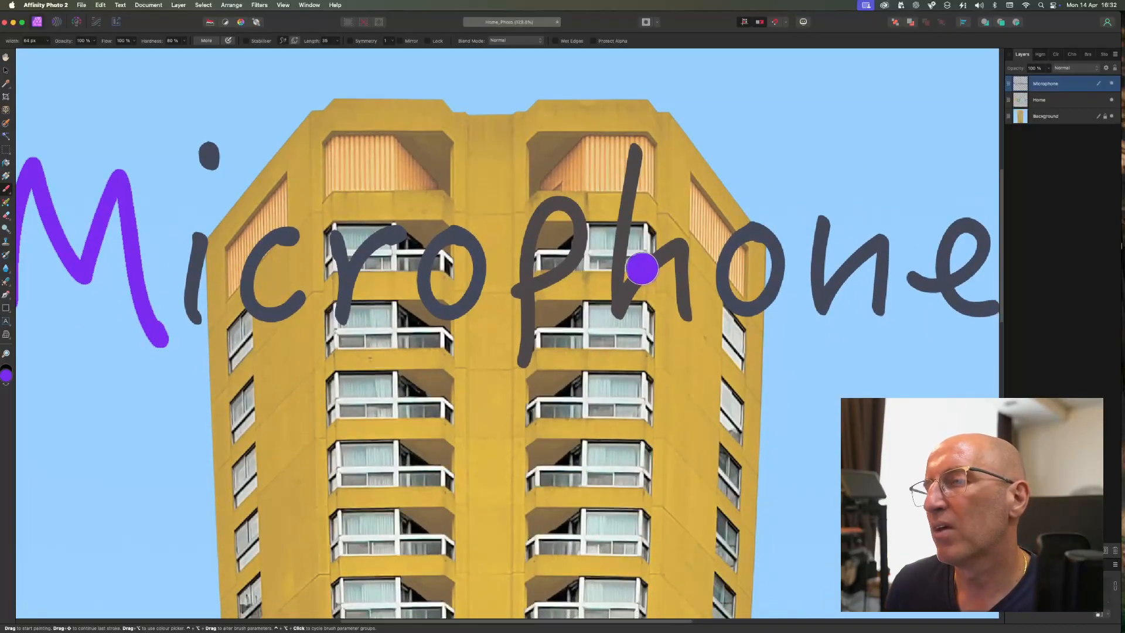
scroll(633, 279, "up", 4)
scroll(657, 302, "down", 2)
scroll(668, 319, "up", 6)
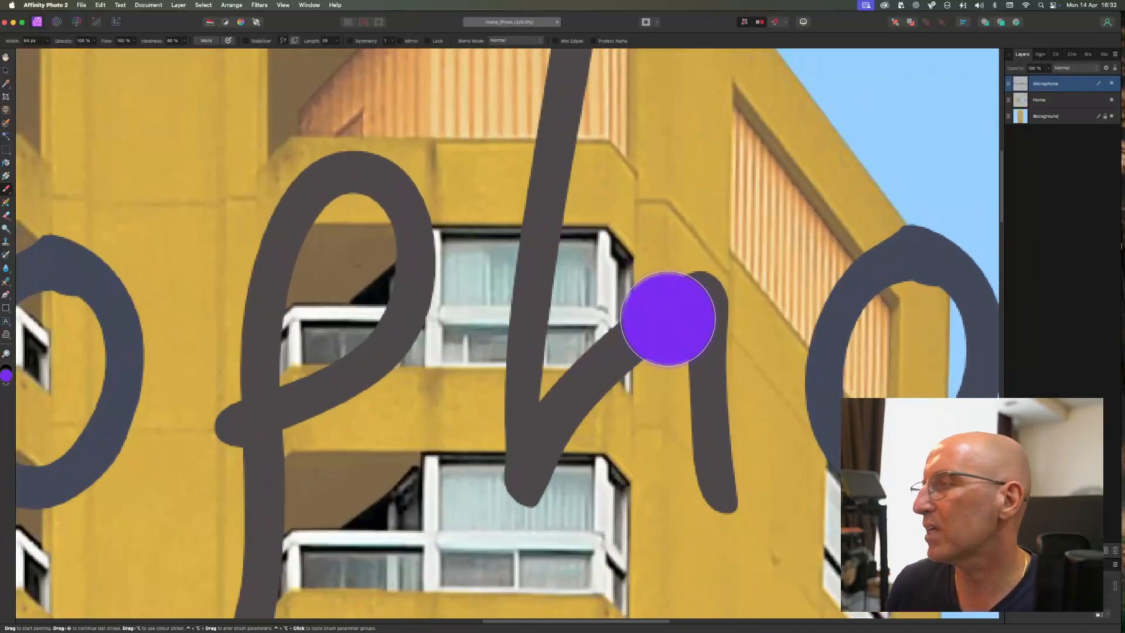
left_click_drag(668, 318, 586, 269)
left_click_drag(522, 309, 523, 371)
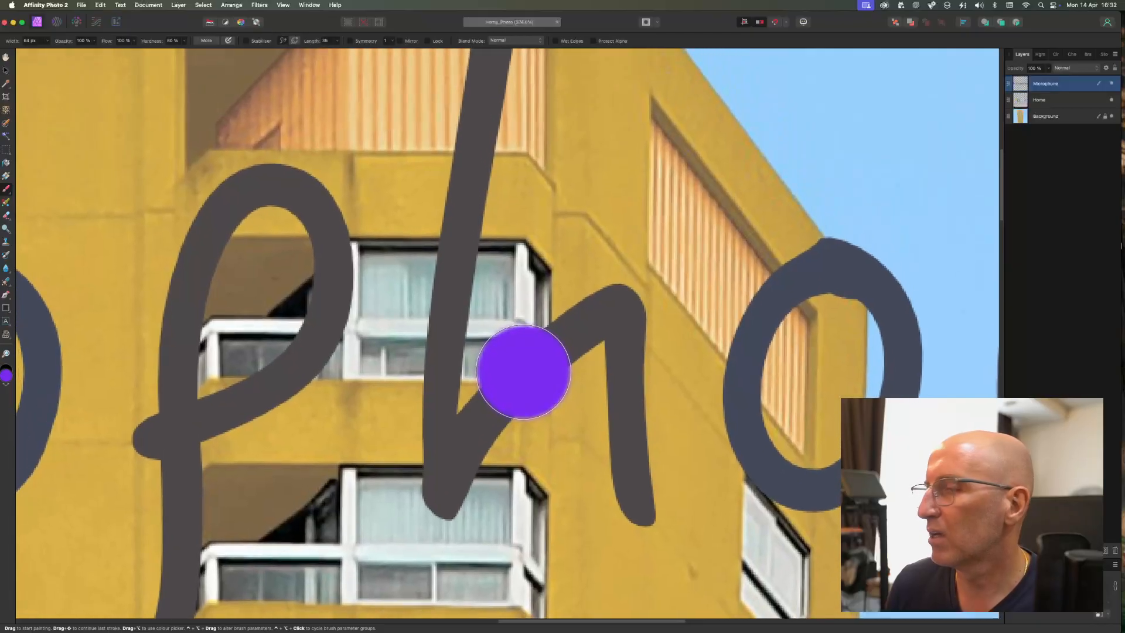
scroll(523, 372, "down", 2)
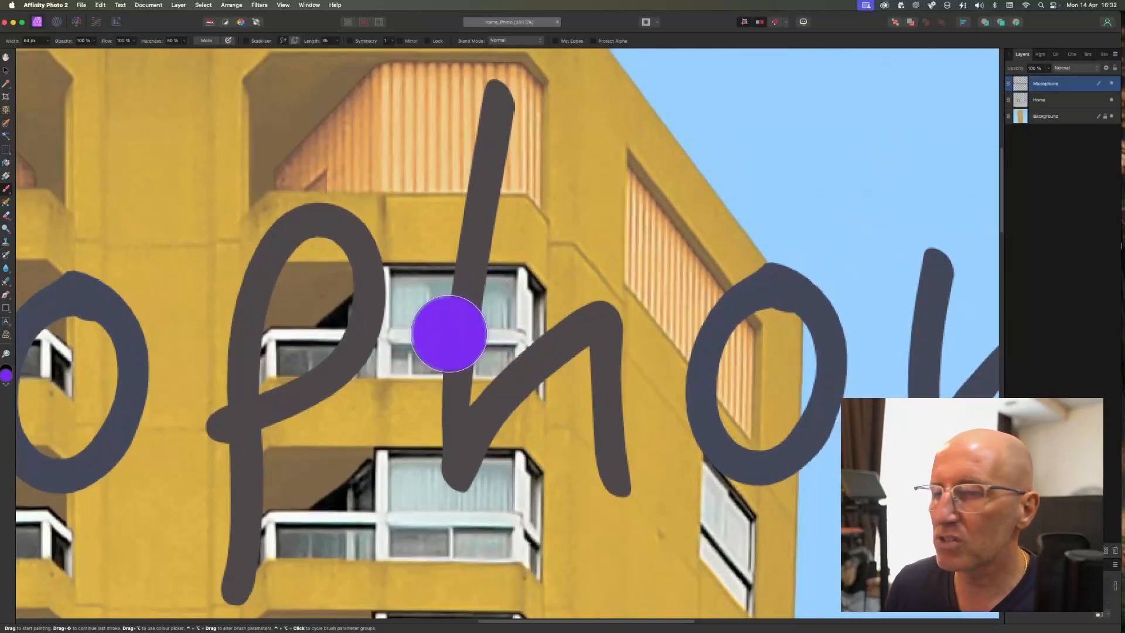
- Flood-select the letters p and h on the Microphone layer, opening and cancelling Refine Selection
left_click(5, 137)
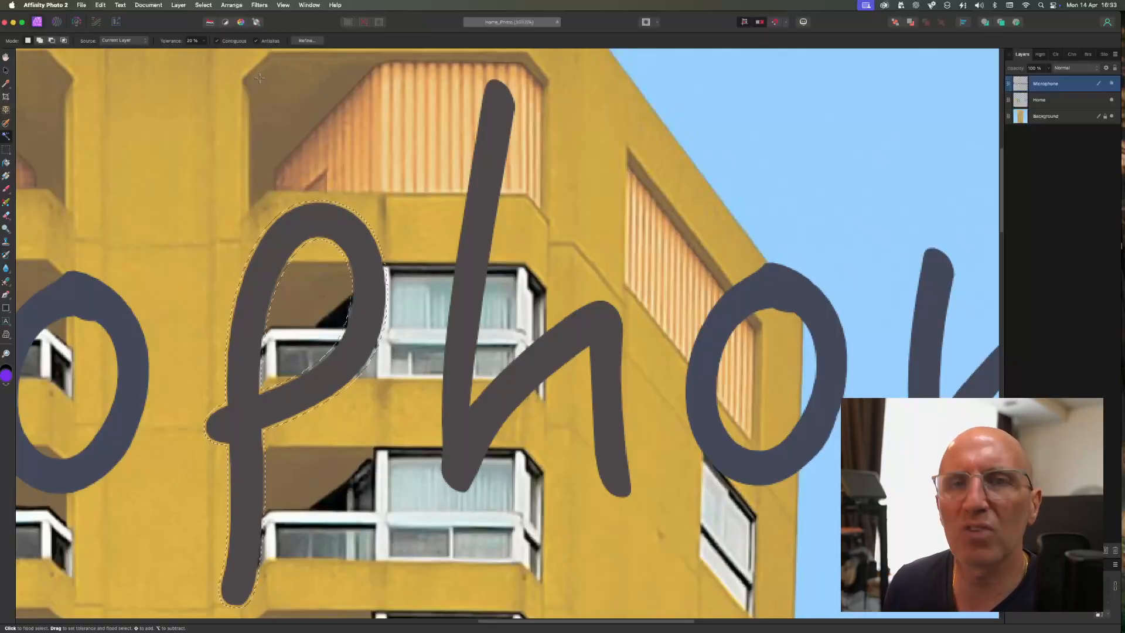
left_click(305, 41)
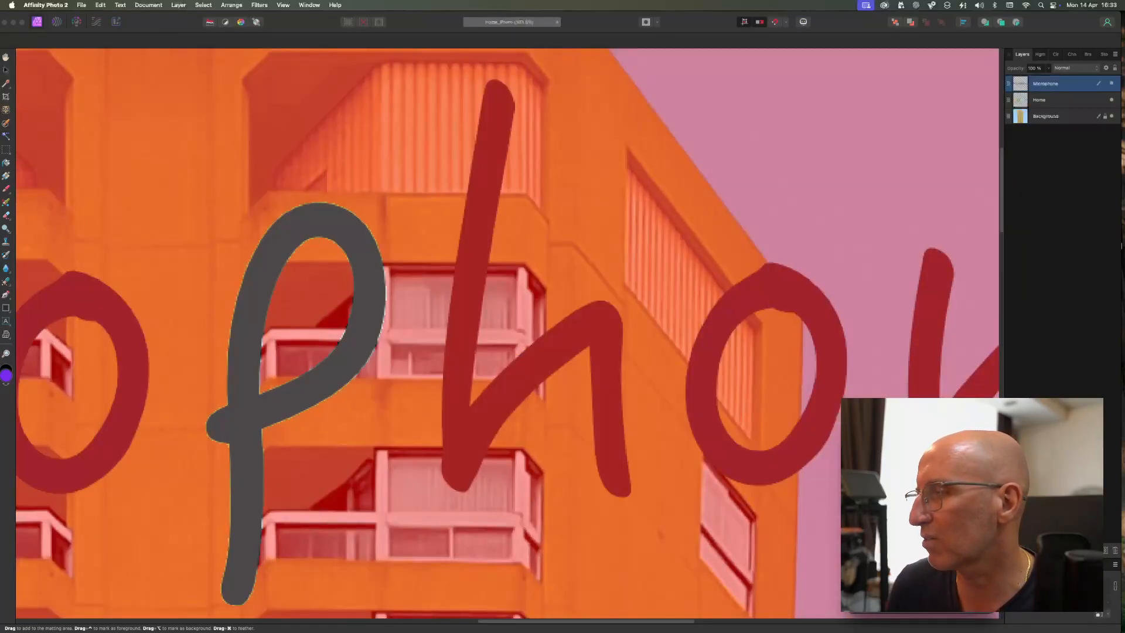
key("Escape")
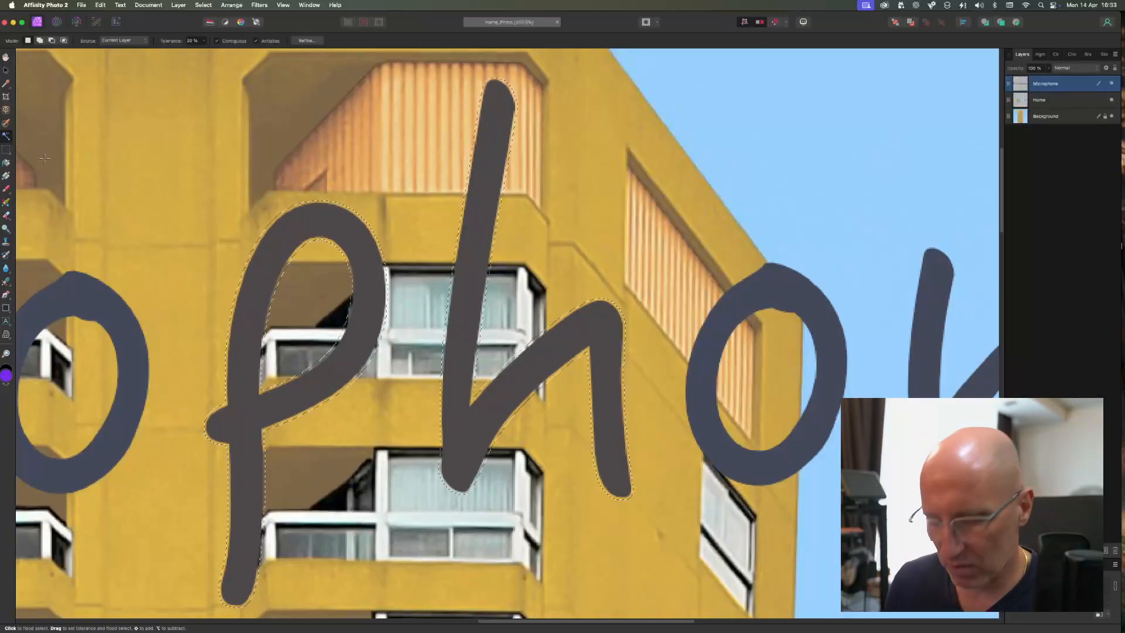
- Try brushing purple over the selected p and h, then undo the stroke
left_click(9, 191)
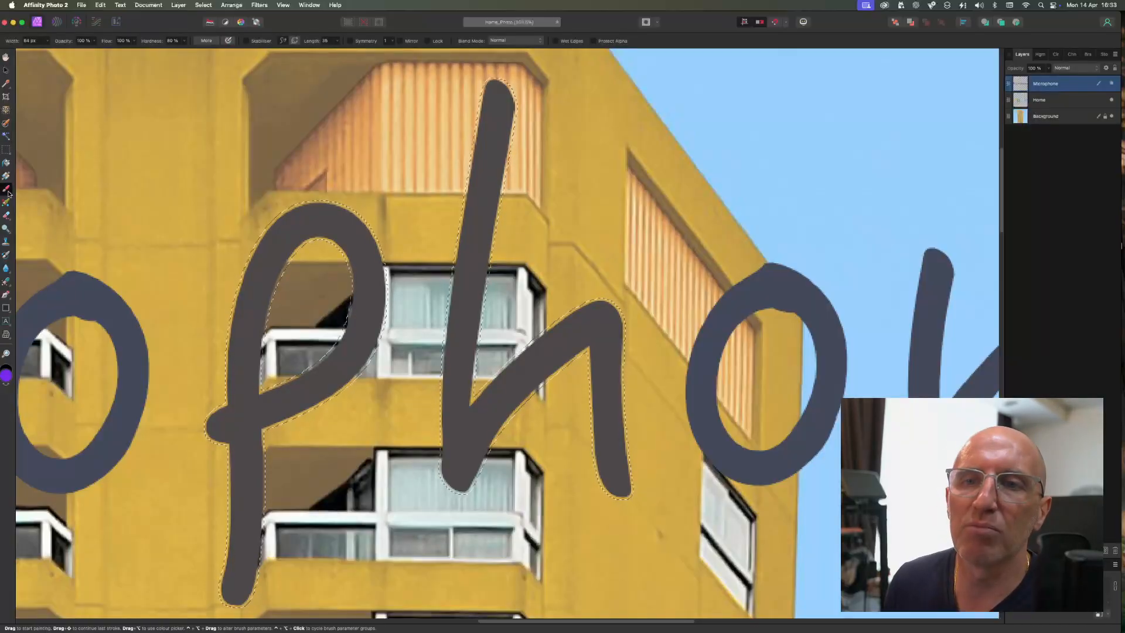
left_click(8, 193)
left_click(58, 192)
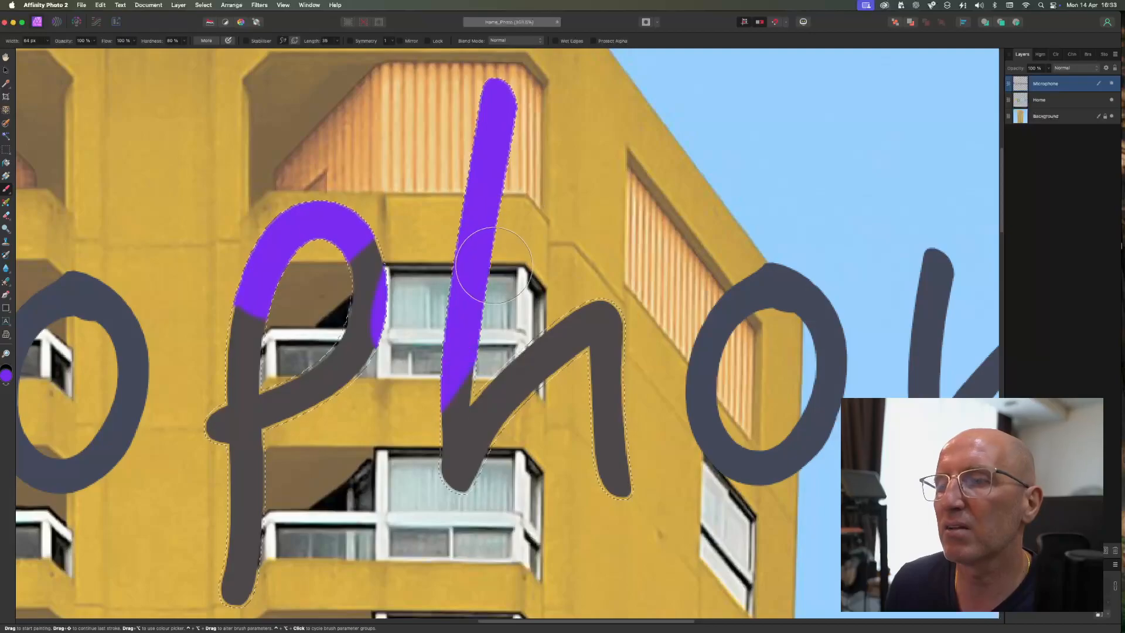
key("super+z")
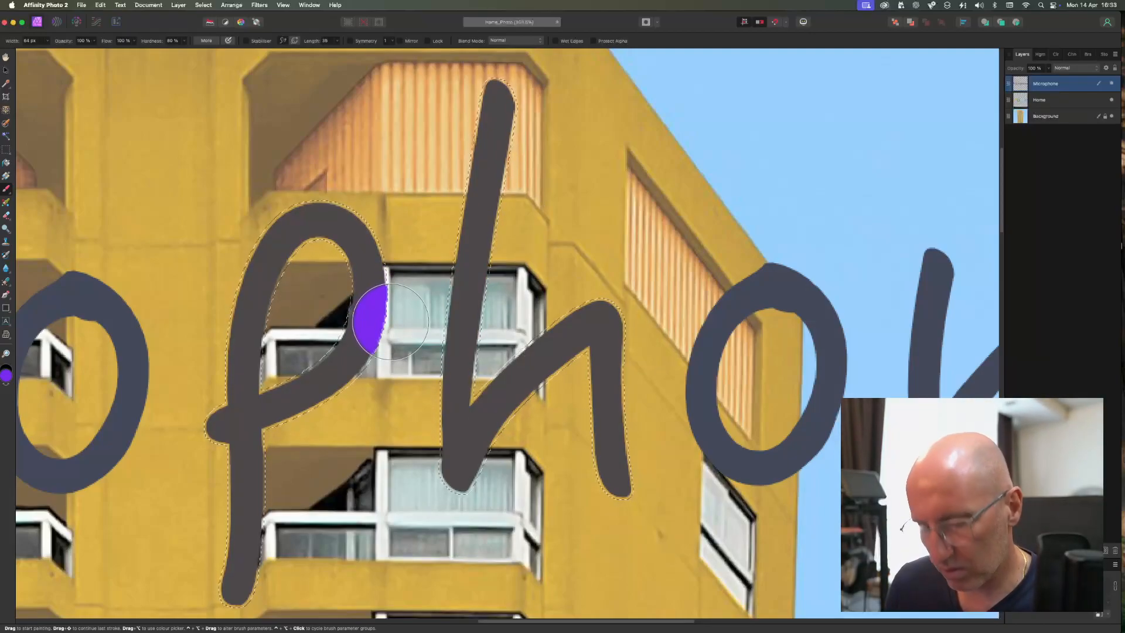
- Zoom and pan around the canvas to inspect the Home and Microphone text layers
scroll(391, 321, "down", 10)
scroll(270, 524, "down", 10)
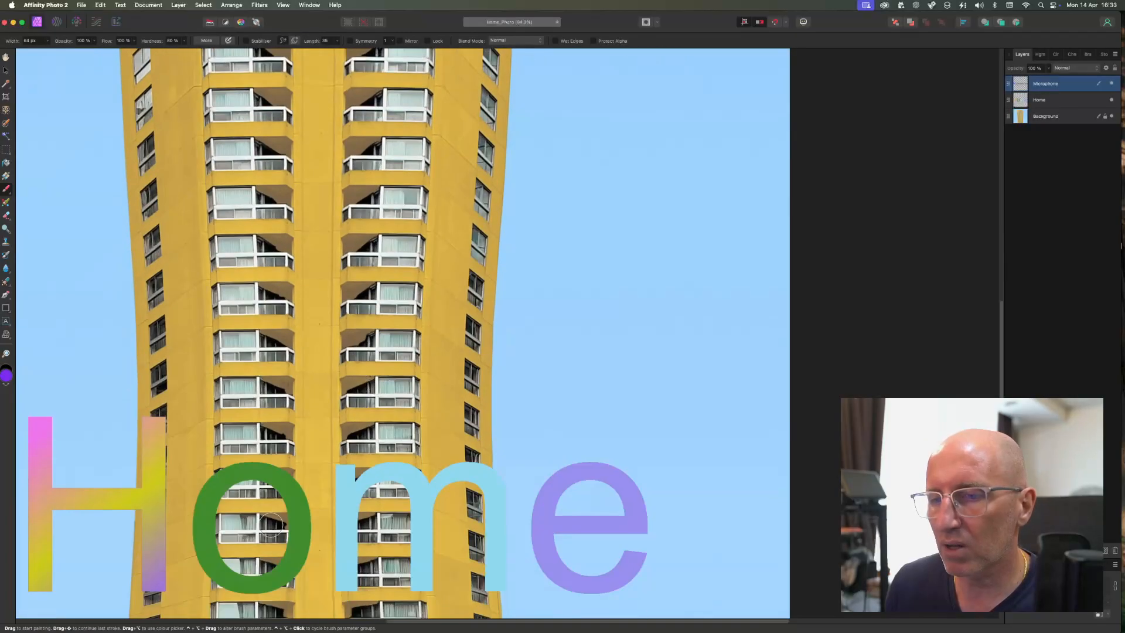
scroll(264, 352, "left", 5)
scroll(264, 352, "down", 3)
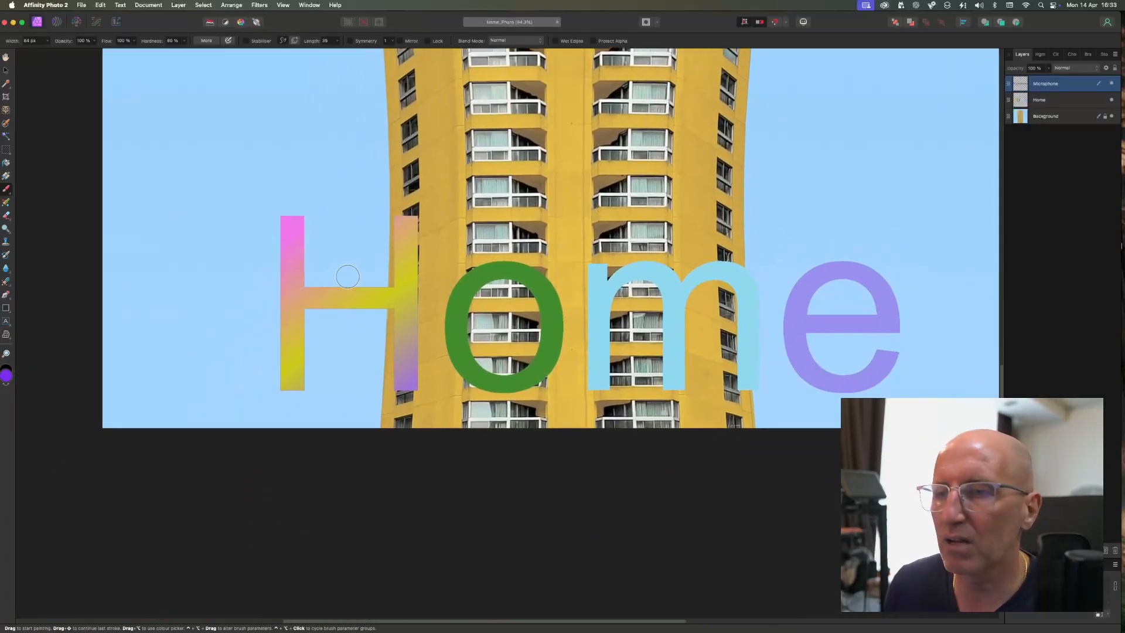
scroll(330, 330, "up", 5)
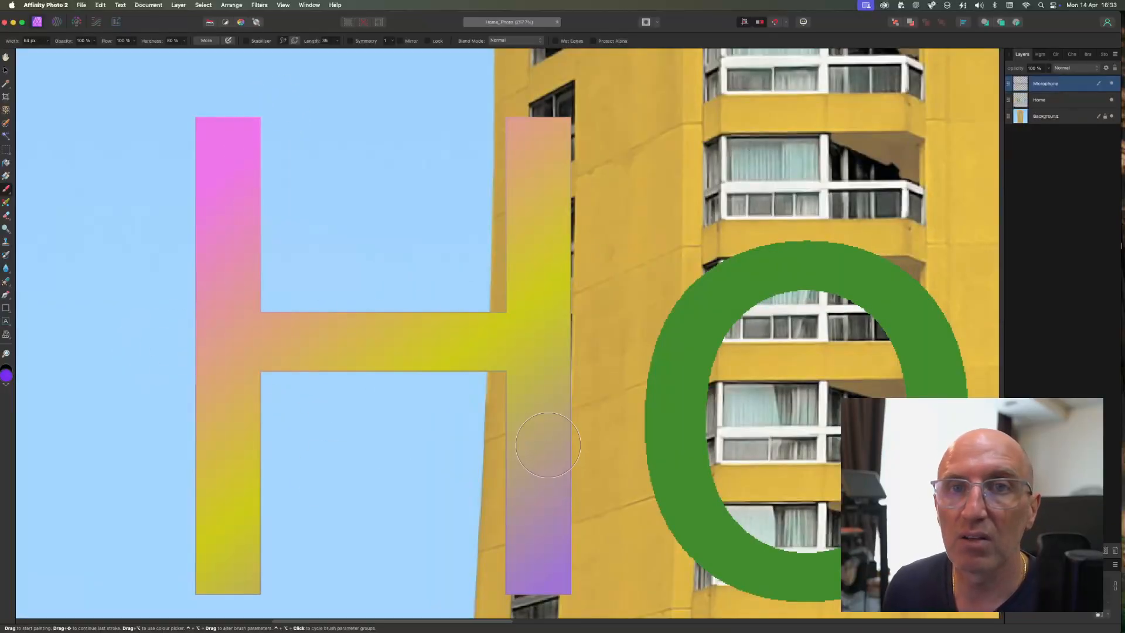
scroll(548, 447, "down", 8)
scroll(561, 436, "up", 5)
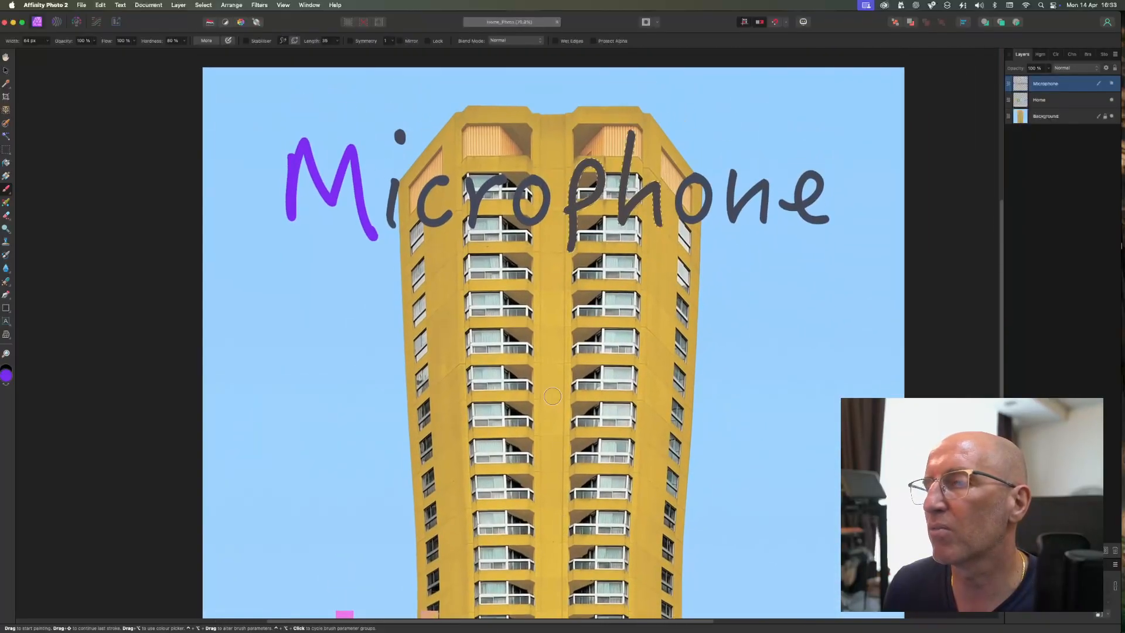
scroll(561, 437, "up", 3)
scroll(561, 437, "left", 3)
scroll(725, 256, "up", 5)
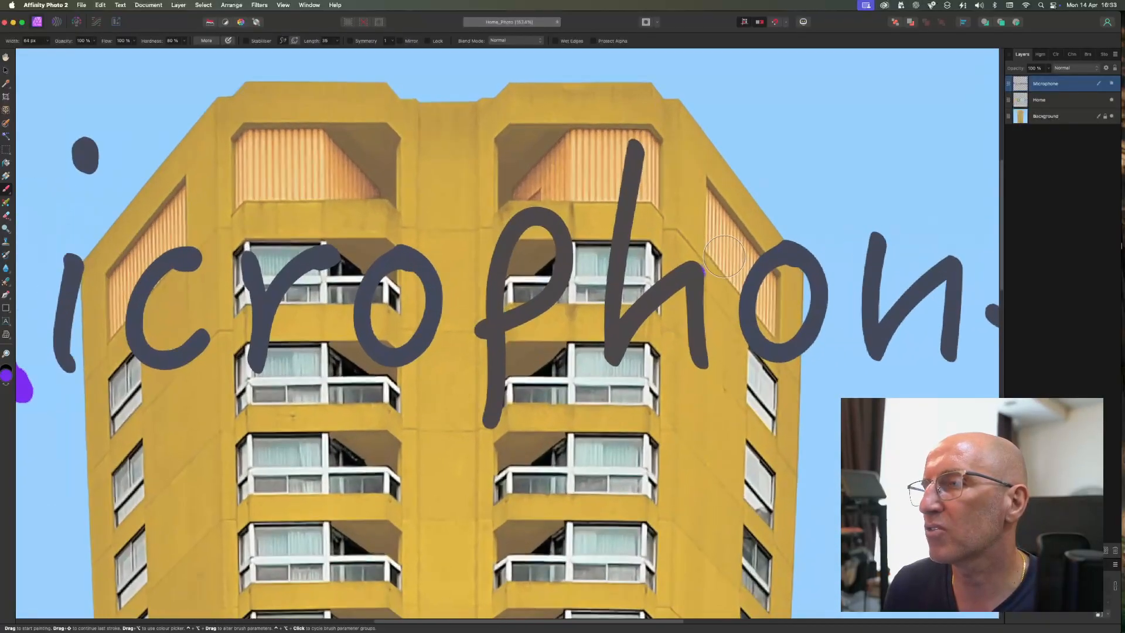
scroll(725, 256, "right", 3)
scroll(555, 202, "up", 4)
scroll(555, 202, "right", 2)
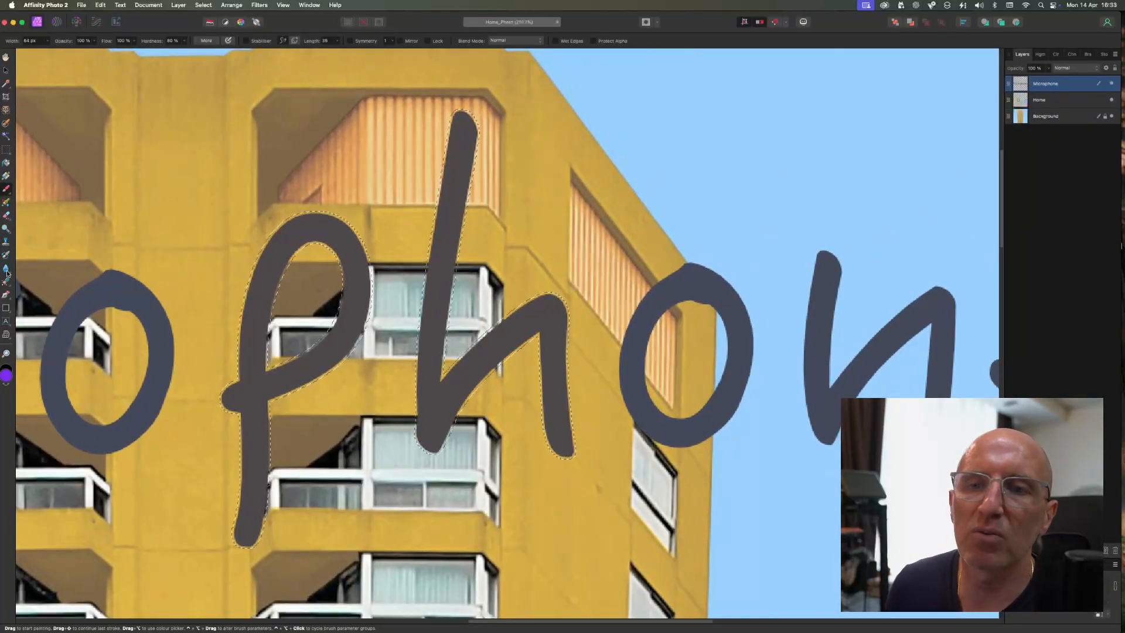
- Try flood-filling the selected p with purple, undo the fill, and switch to the Move tool
left_click(7, 163)
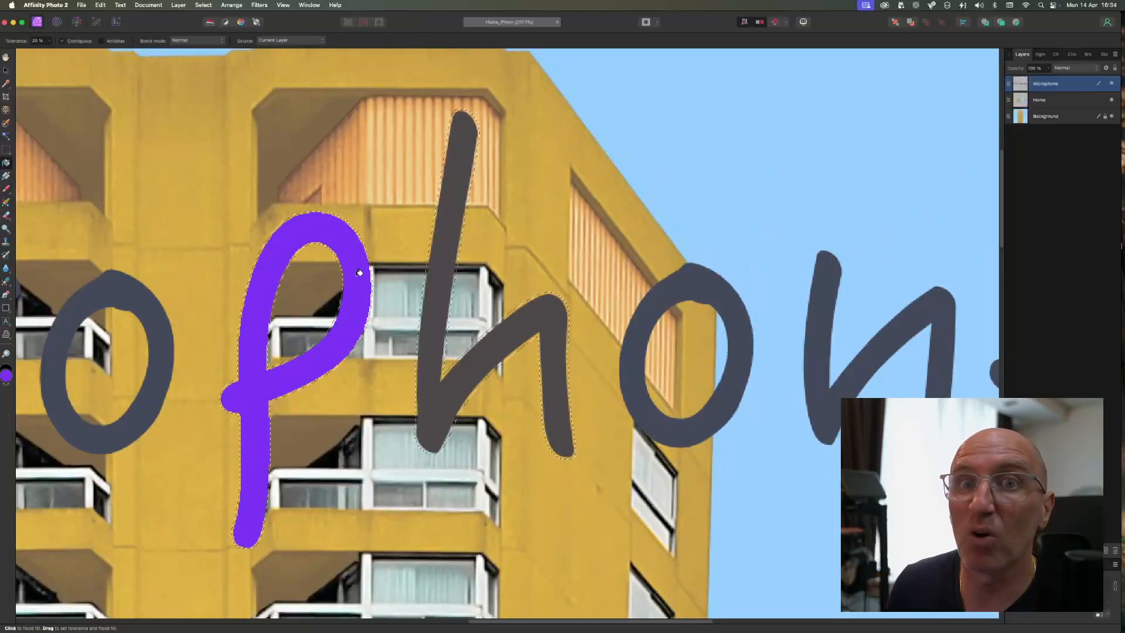
key("super+z")
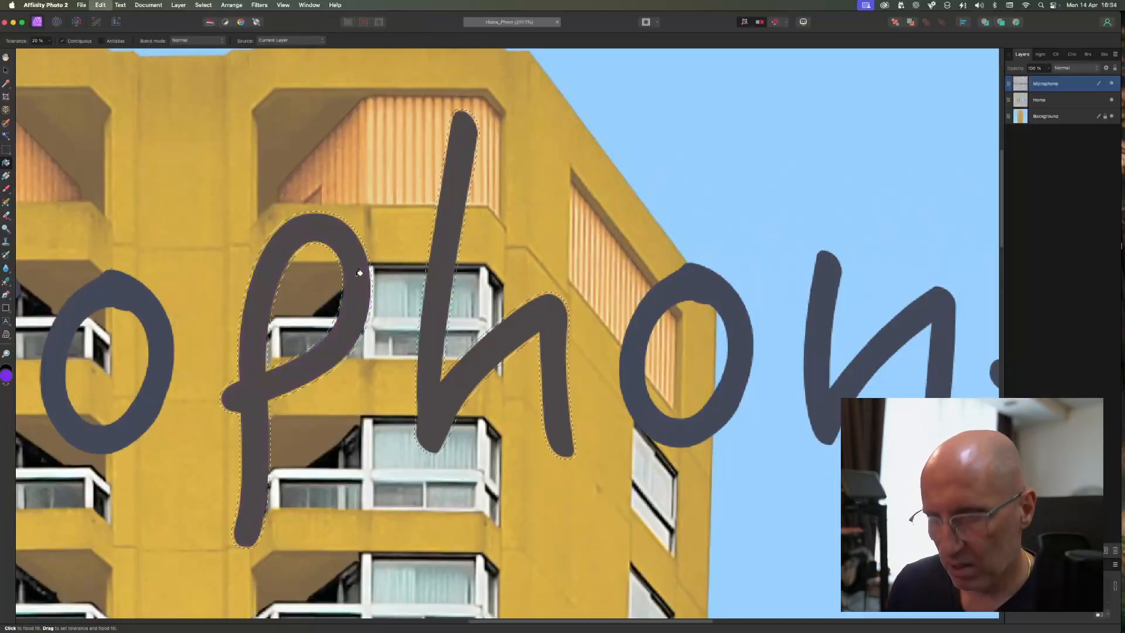
left_click(7, 181)
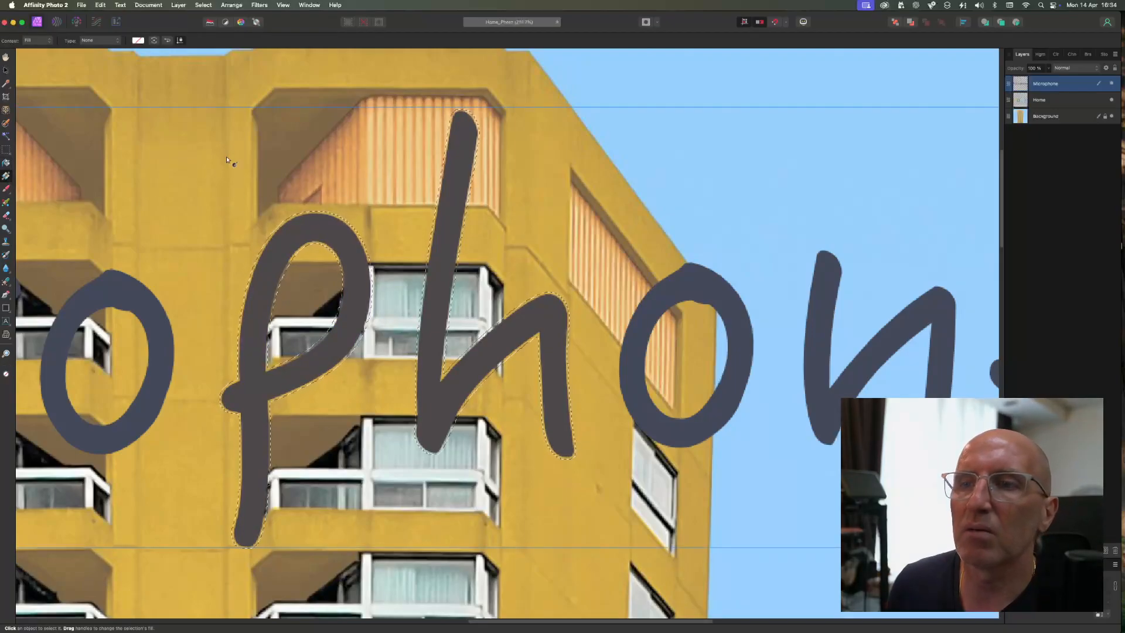
- Drag a linear gradient diagonally across the selected p and h, adding two stops along its line
mouse_move(222, 123)
left_mouse_down()
mouse_move(504, 460)
mouse_move(440, 402)
mouse_move(414, 334)
mouse_move(560, 488)
mouse_move(289, 242)
mouse_move(587, 530)
mouse_move(278, 231)
mouse_move(492, 449)
mouse_move(439, 410)
mouse_move(328, 240)
mouse_move(445, 375)
mouse_move(587, 207)
mouse_move(301, 465)
mouse_move(364, 239)
mouse_move(578, 407)
mouse_move(258, 205)
mouse_move(599, 540)
left_mouse_up()
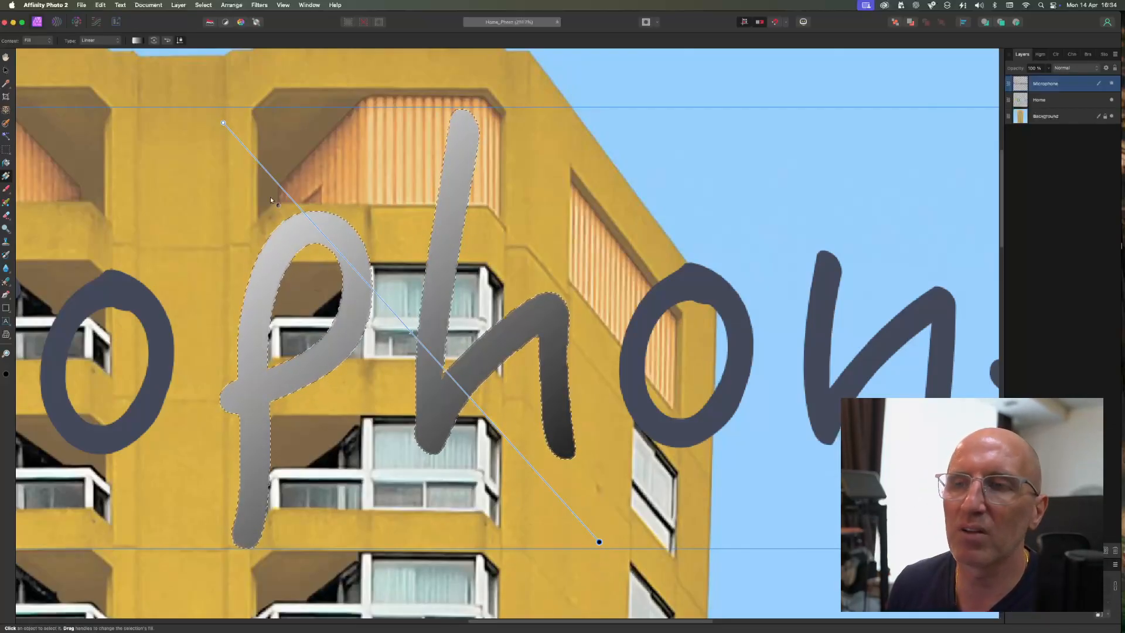
left_click(316, 227)
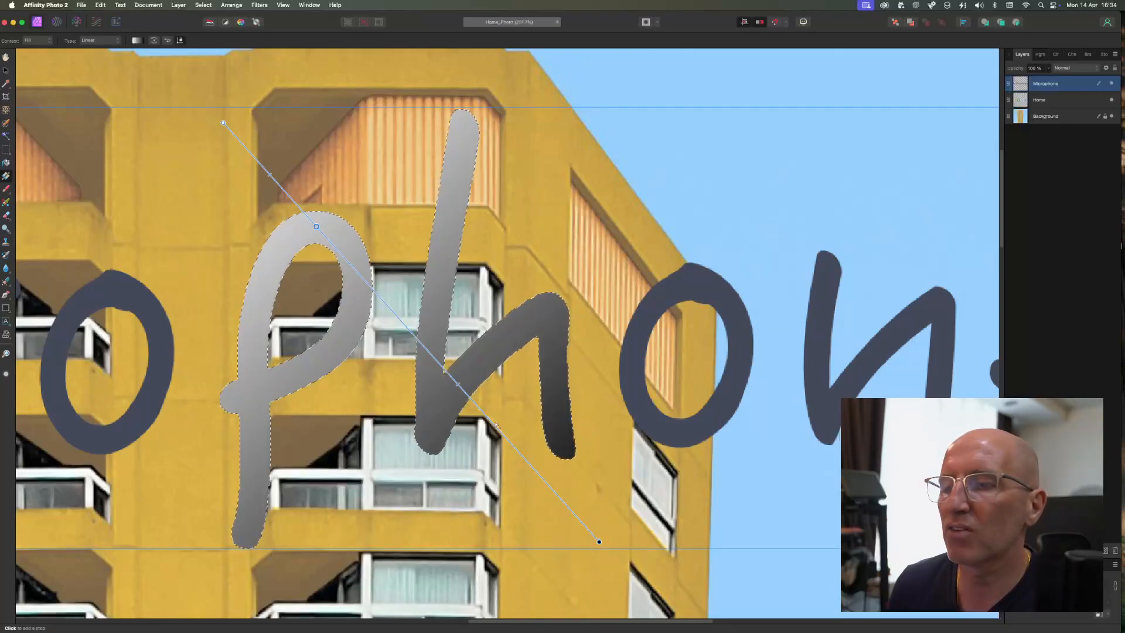
left_click(520, 454)
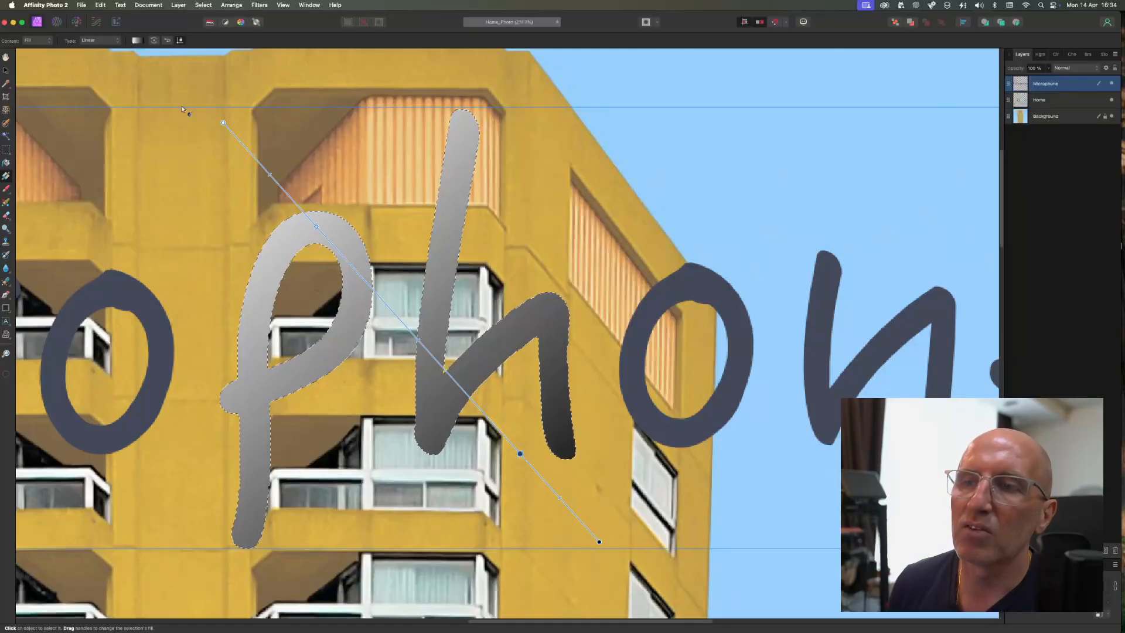
- Set the selected gradient stop's colour to yellow in the Colour Chooser
left_click(6, 375)
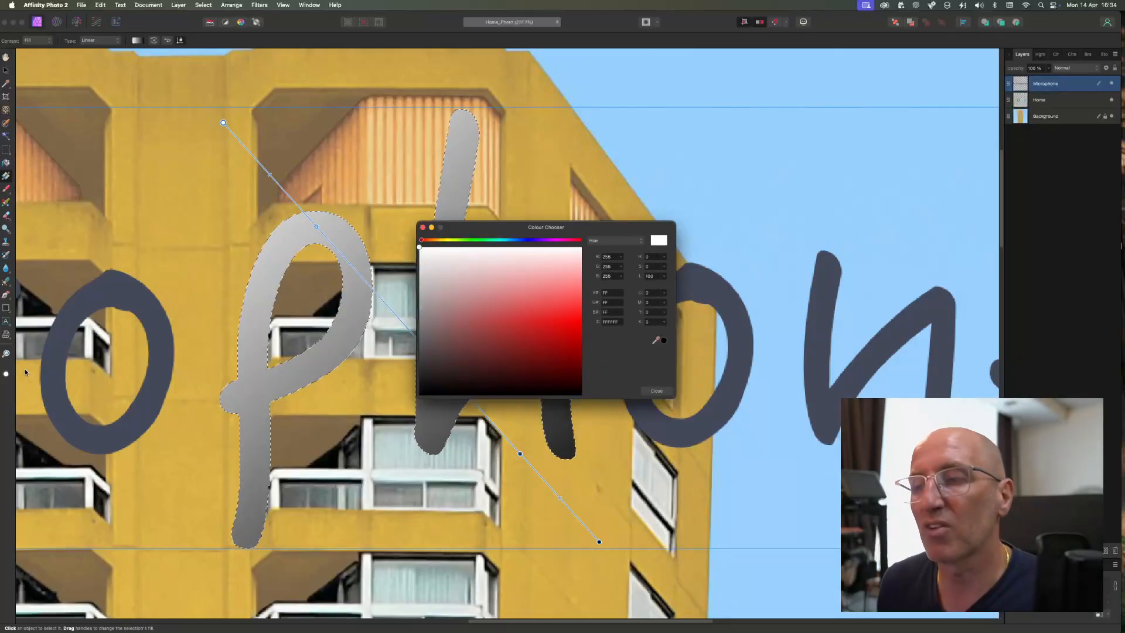
left_click(446, 240)
left_click(517, 299)
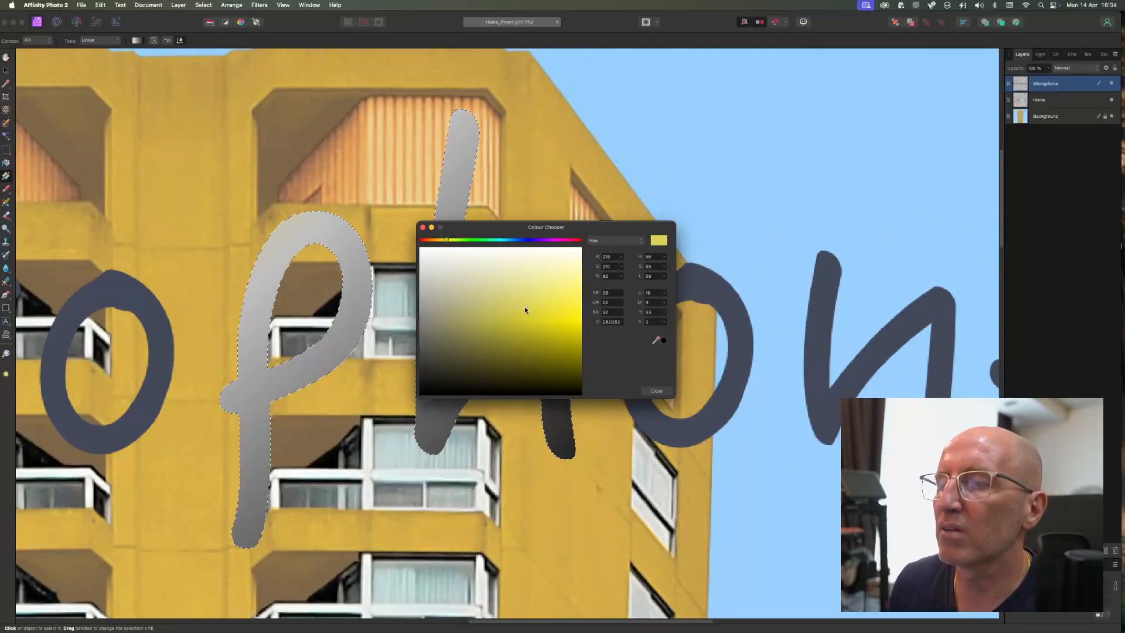
left_click(542, 278)
left_click(557, 327)
left_click(657, 391)
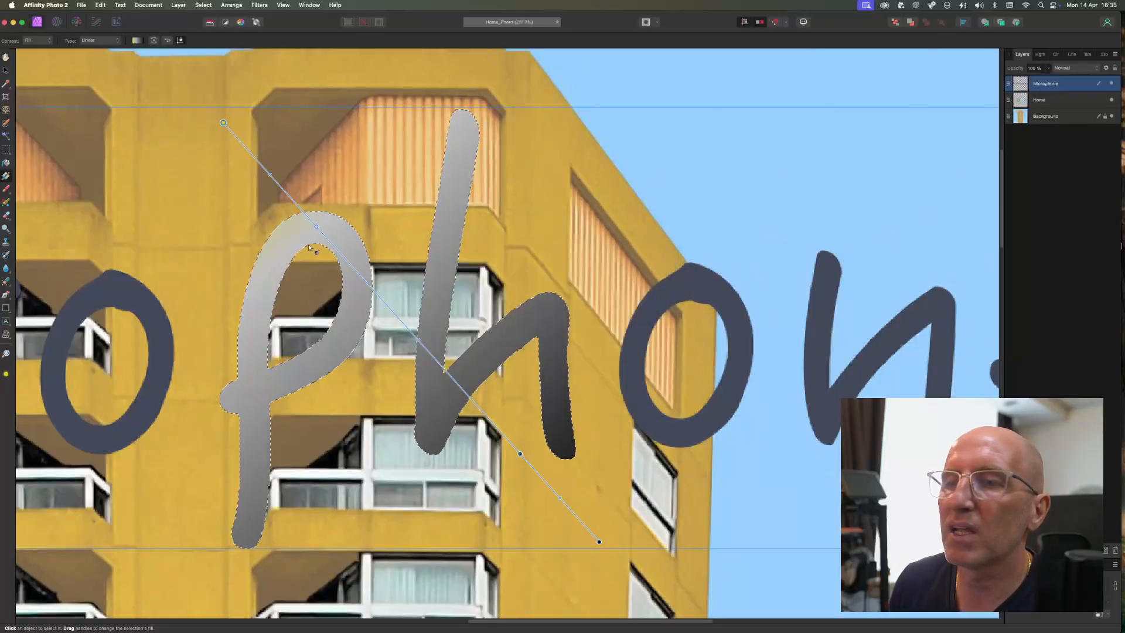
- Select the gradient stop on the p and set its colour to cyan
mouse_move(316, 226)
left_mouse_down()
mouse_move(325, 234)
mouse_move(318, 229)
left_mouse_up()
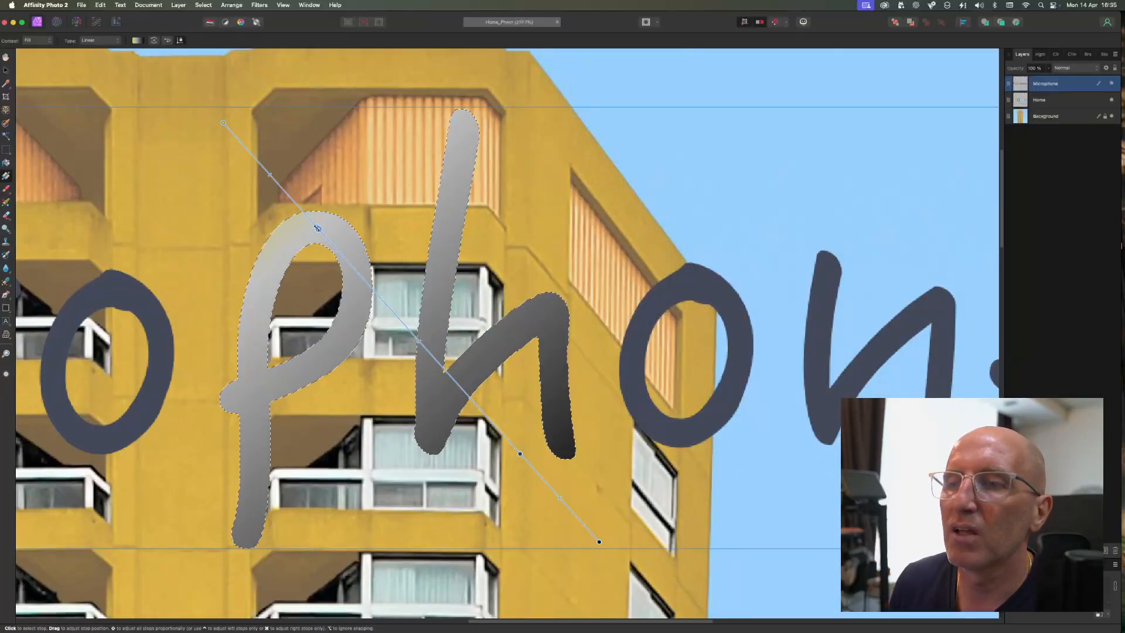
left_click(520, 453)
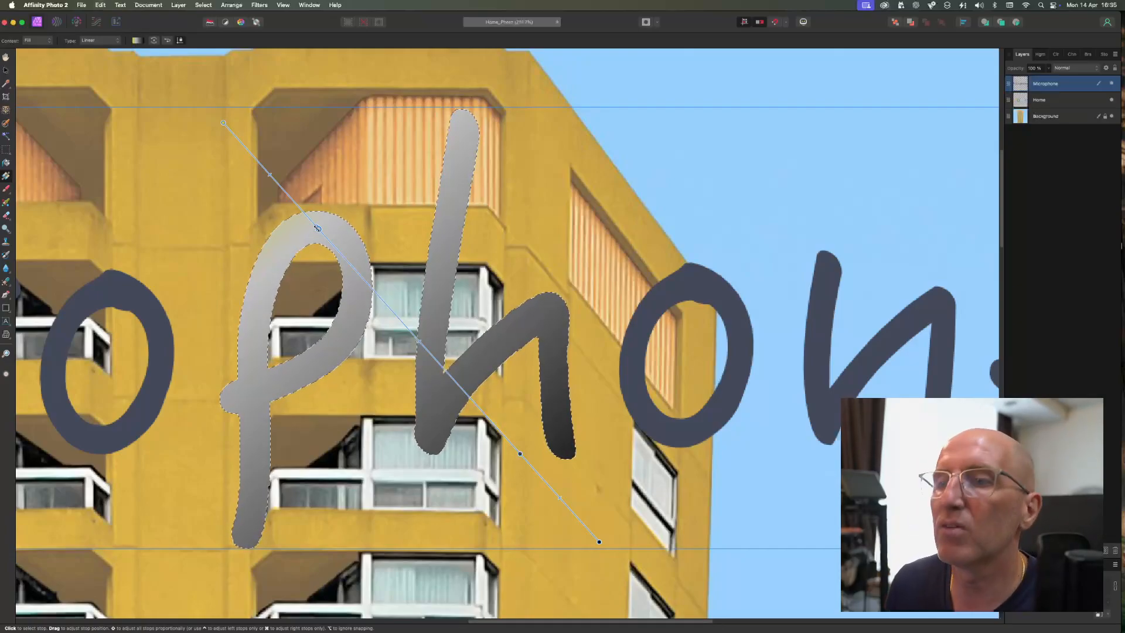
left_click(317, 226)
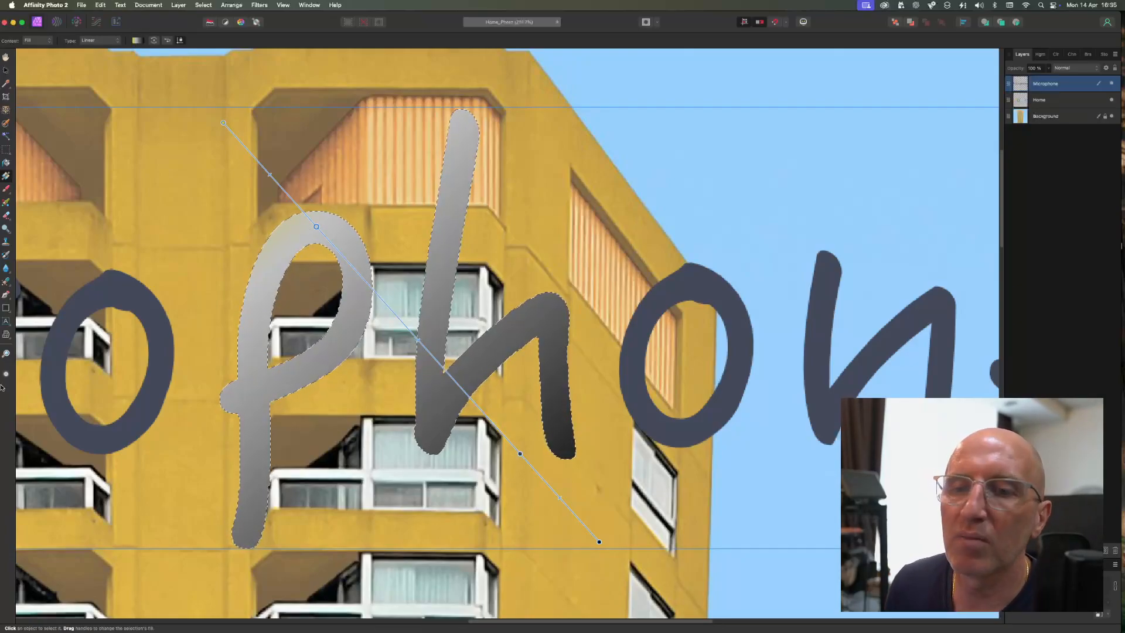
double_click(6, 373)
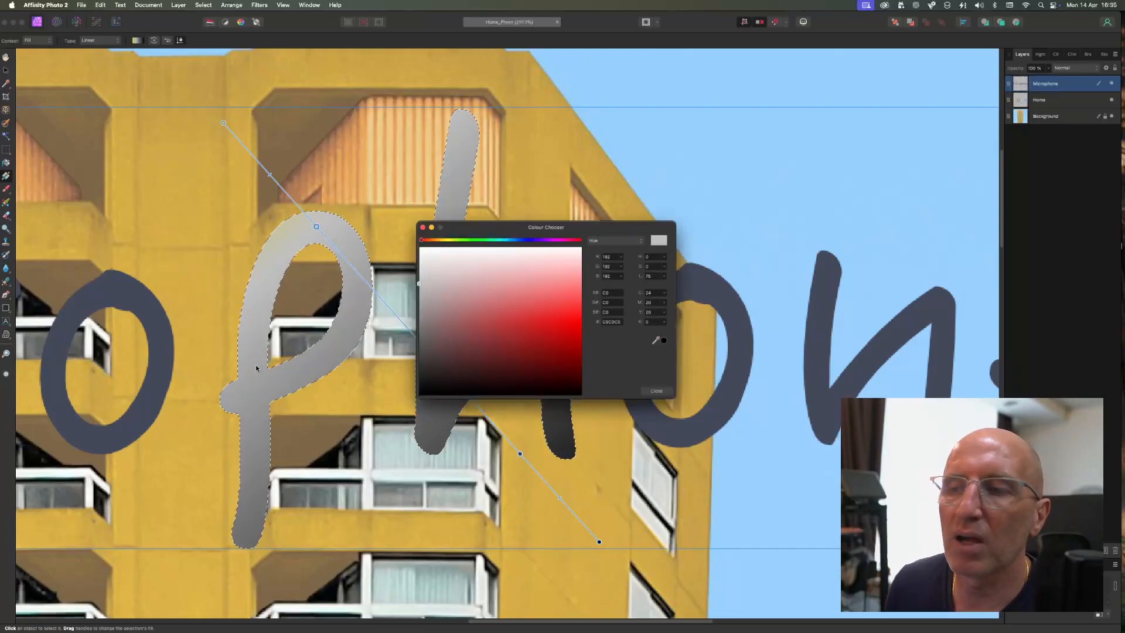
left_click(504, 240)
left_click_drag(531, 320, 518, 319)
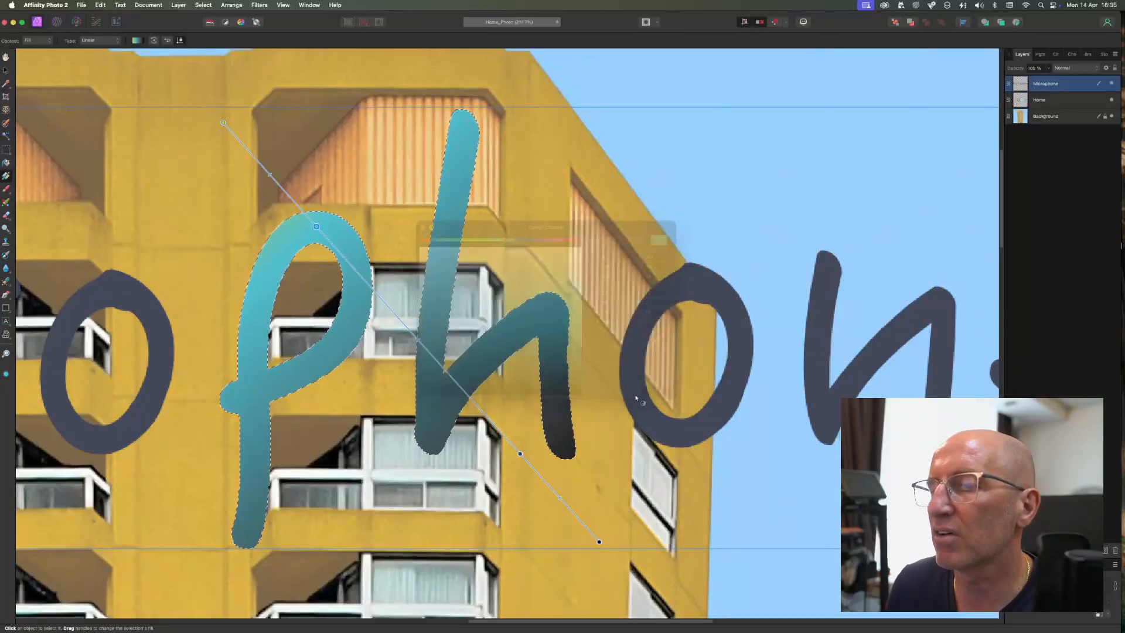
- Select the gradient stop near the h's base and set its colour to magenta
left_click(520, 454)
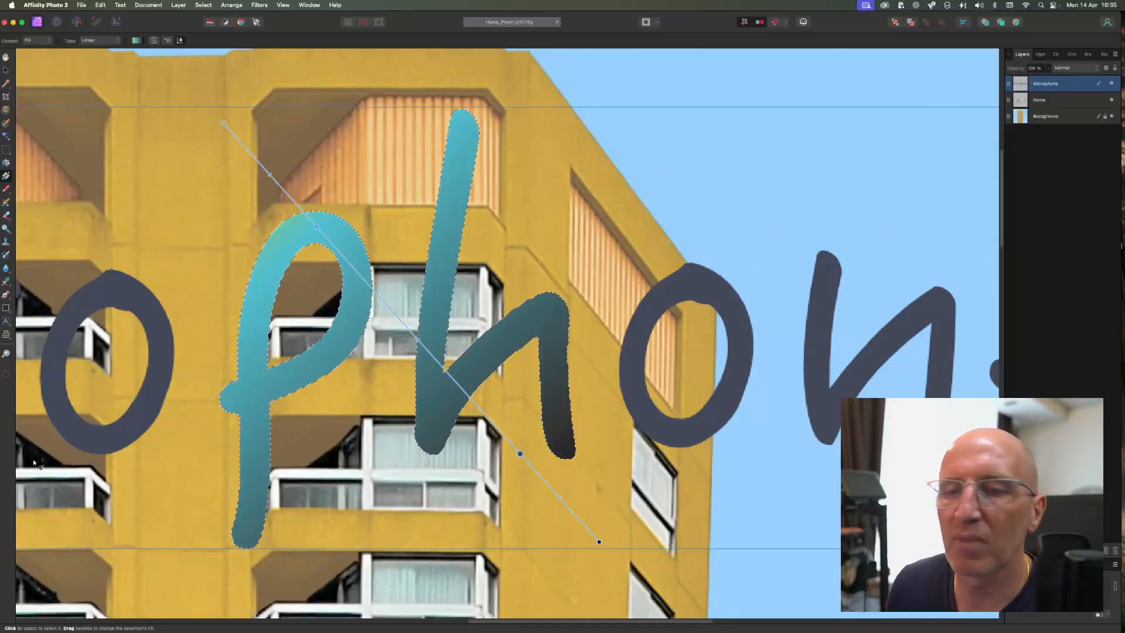
left_click(8, 374)
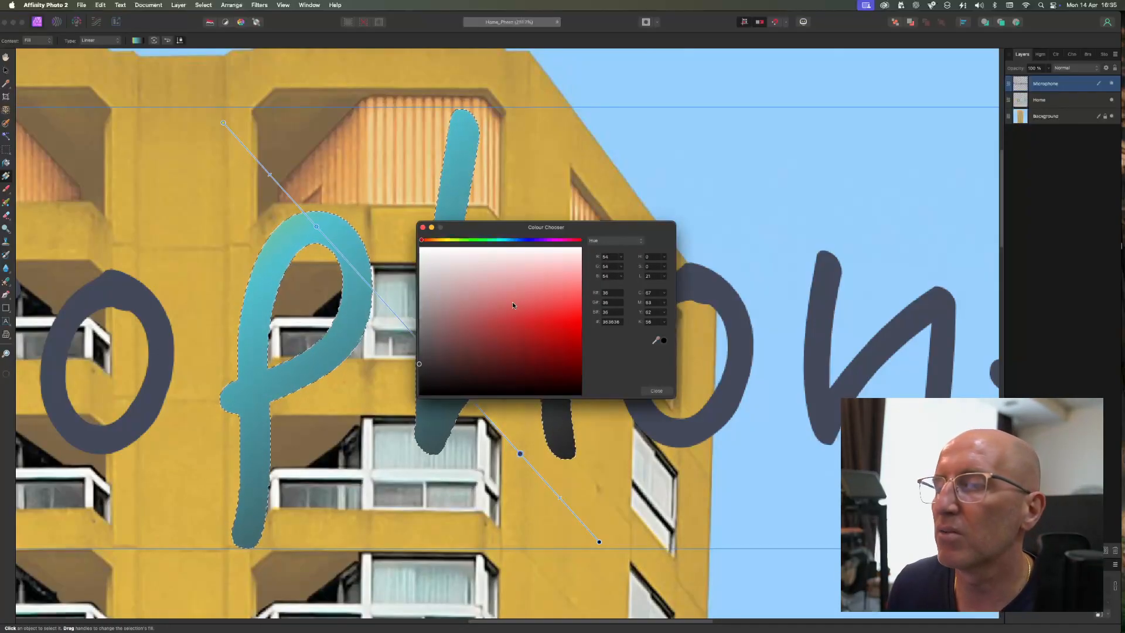
left_click(547, 335)
left_click_drag(504, 240, 555, 240)
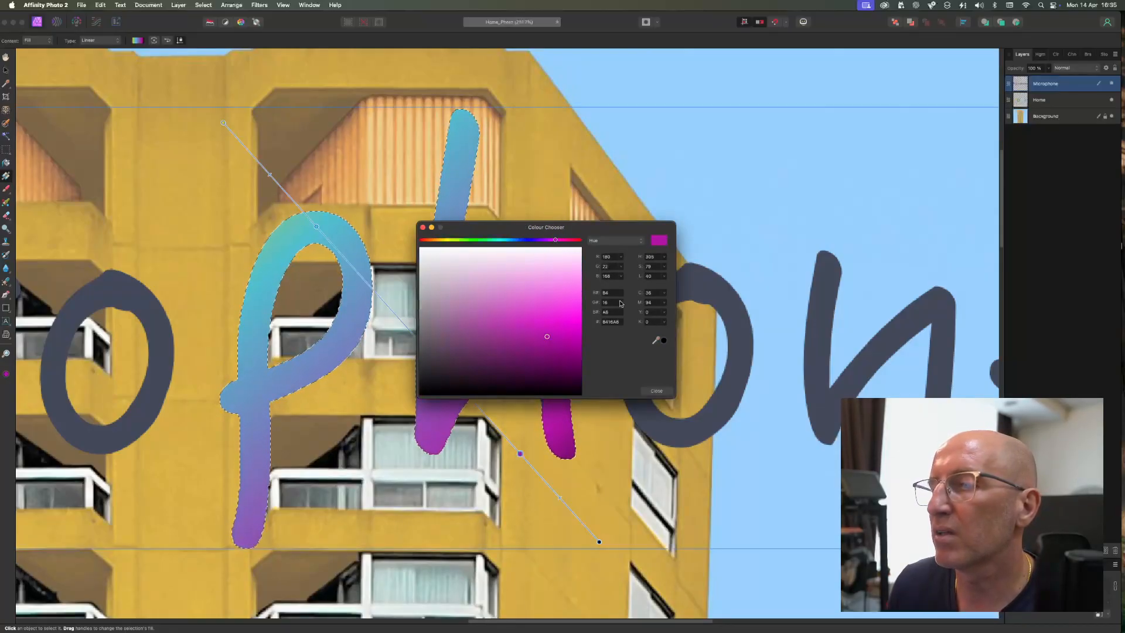
left_click(657, 389)
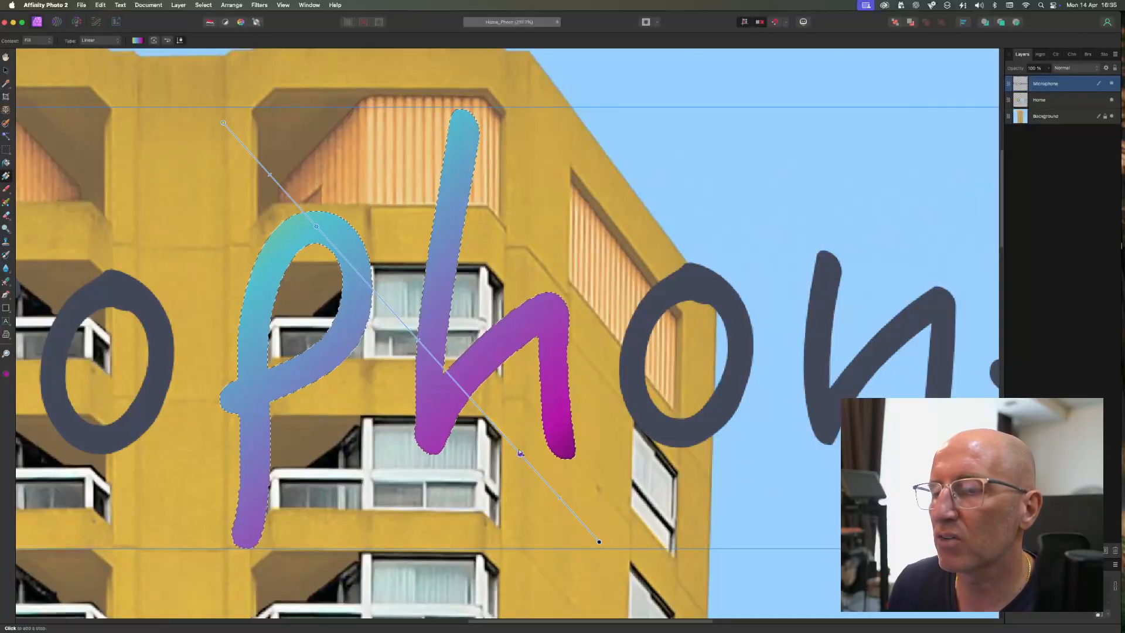
- Reposition the gradient stops and move the gradient's start point closer to the top of the p
left_click_drag(518, 450, 485, 420)
left_click_drag(223, 123, 599, 542)
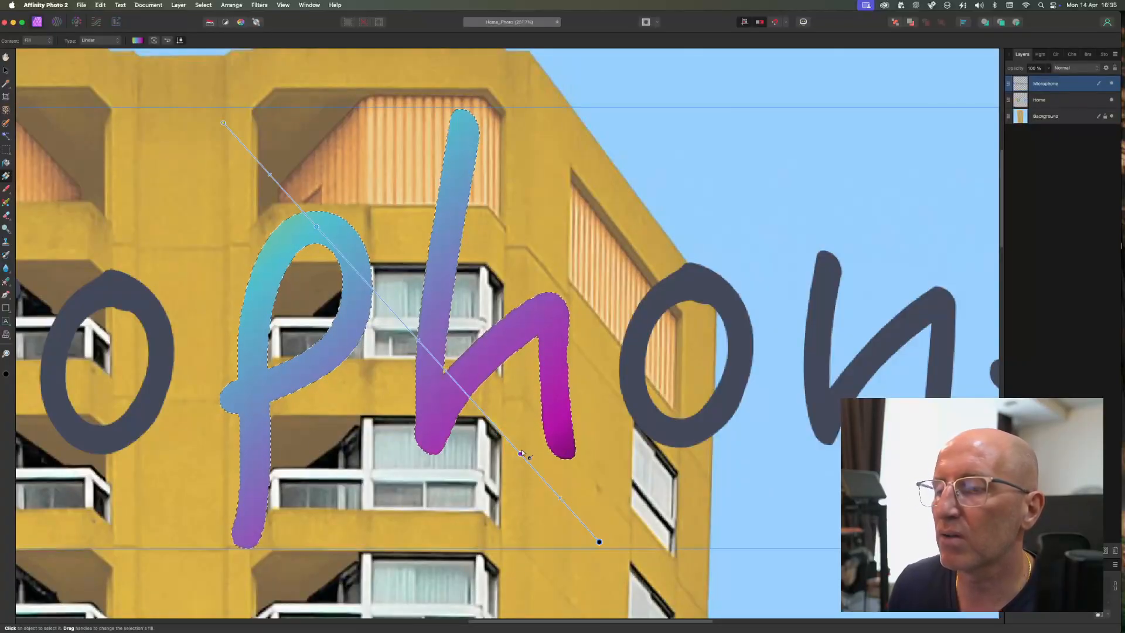
left_click_drag(513, 446, 448, 400)
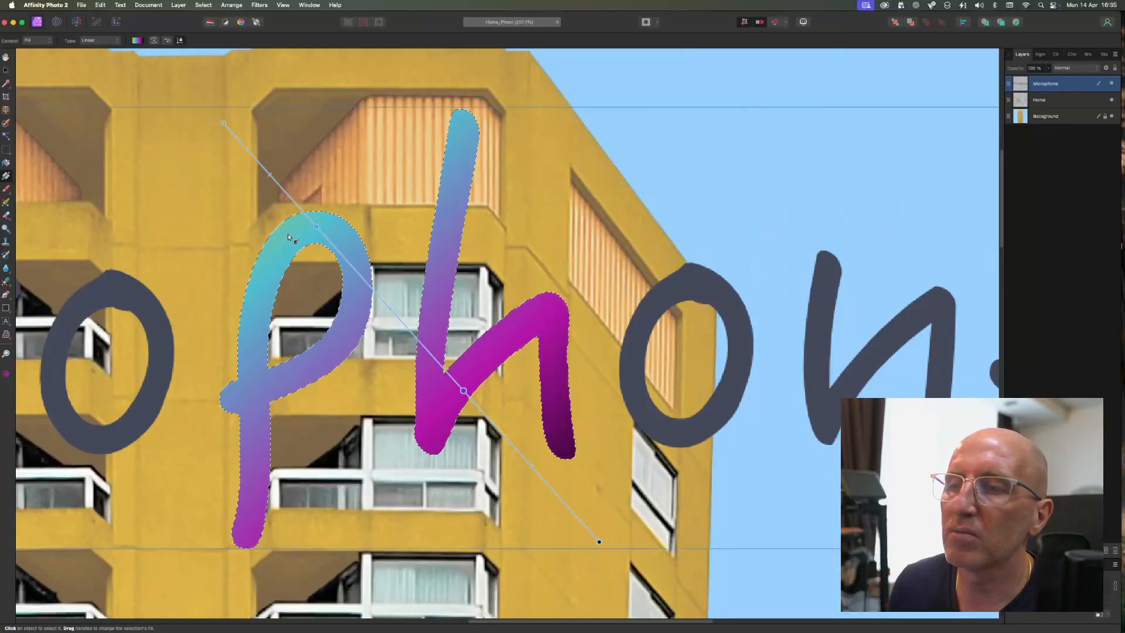
left_click_drag(316, 228, 382, 300)
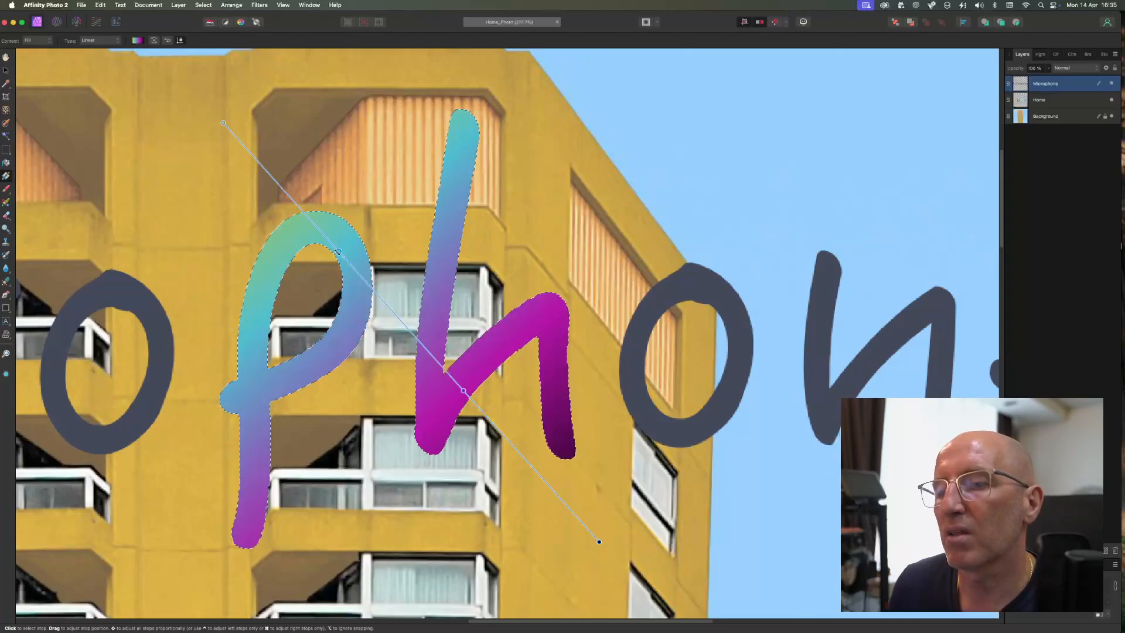
left_click_drag(223, 123, 282, 158)
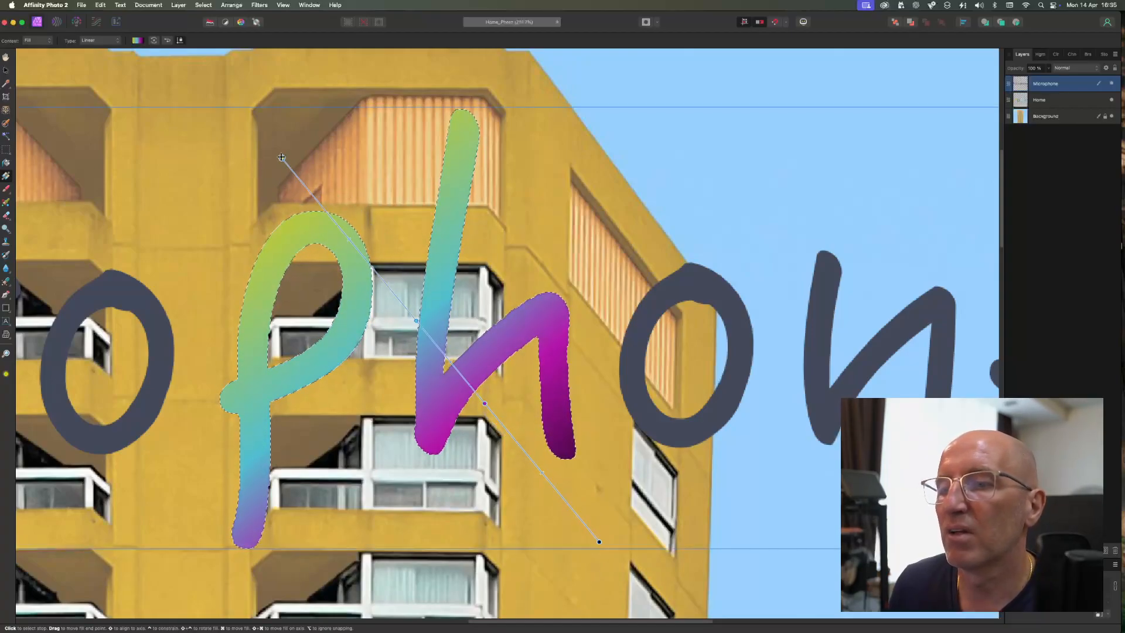
- Flood-select the letter r on the Microphone layer
scroll(304, 233, "down", 1)
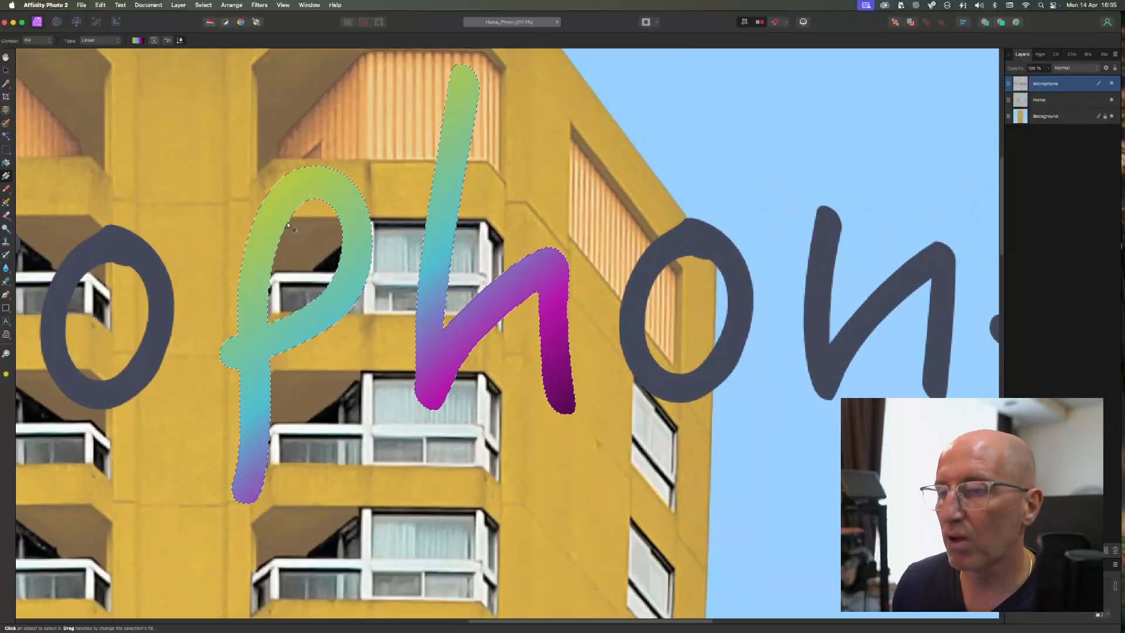
scroll(304, 234, "down", 5)
scroll(304, 234, "down", 5)
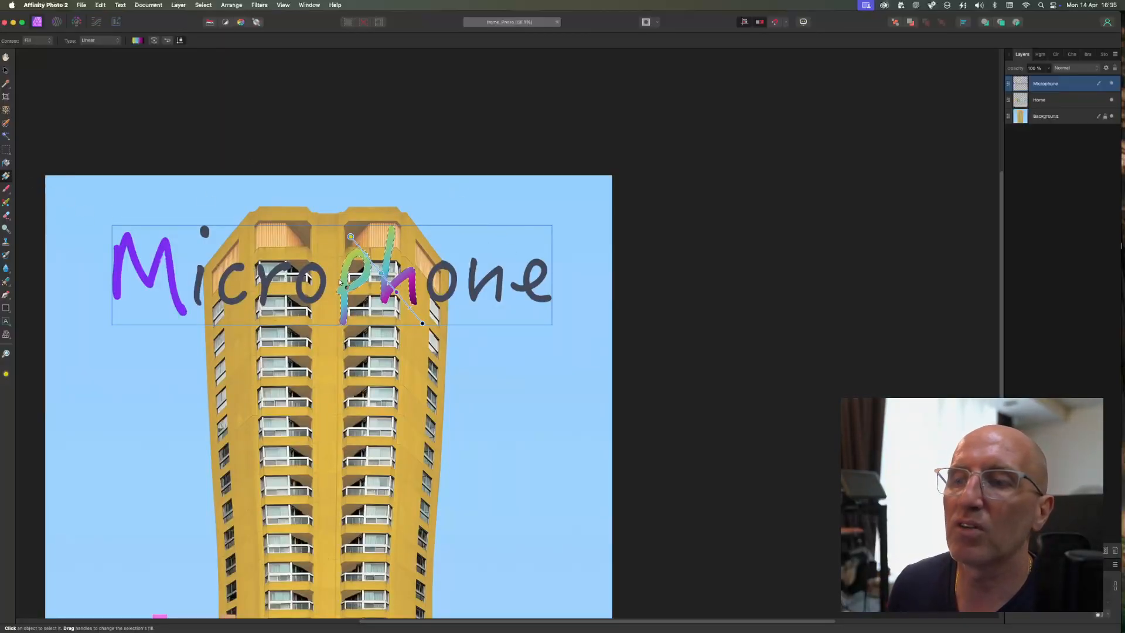
scroll(293, 287, "up", 10)
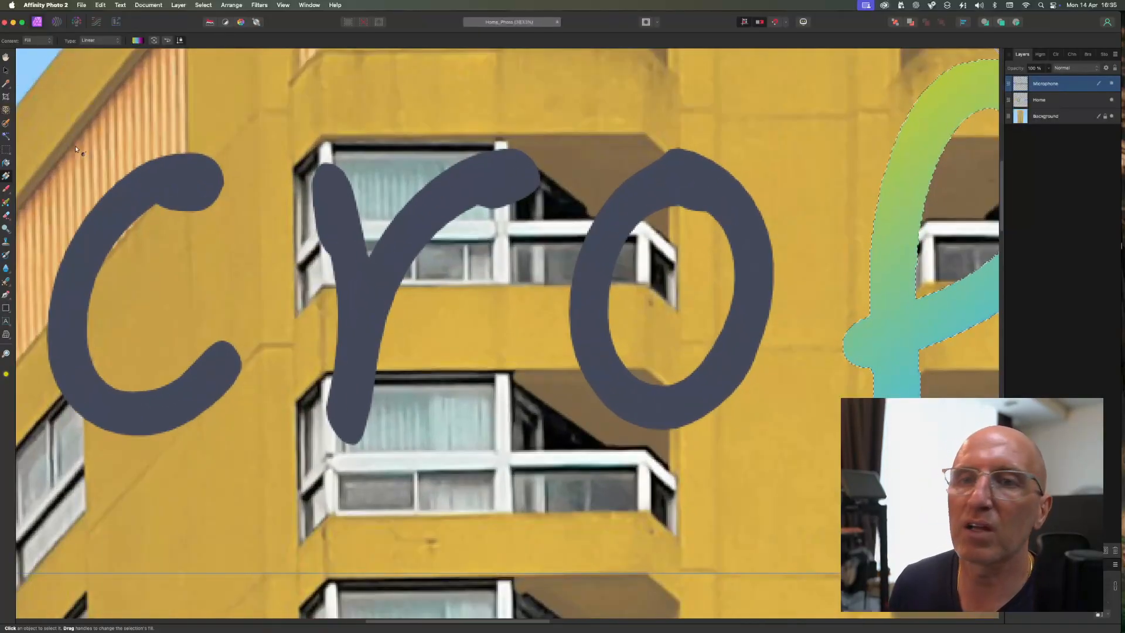
key("w")
left_click(384, 248)
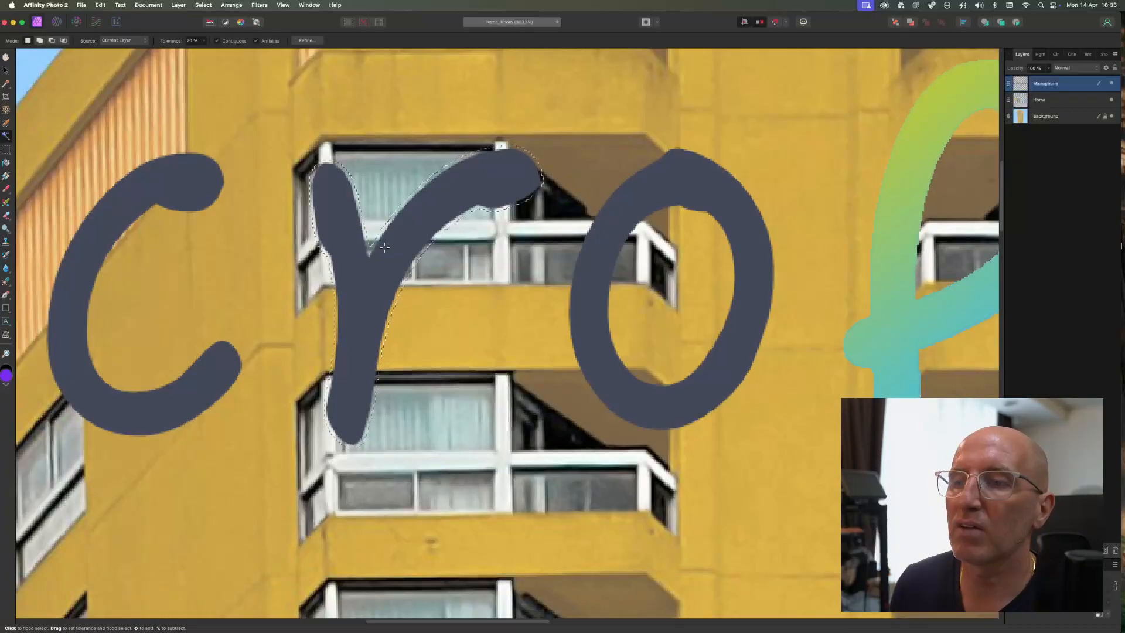
- Try flood-filling the selected r with purple, then undo the fill
left_click(7, 164)
left_click(390, 275)
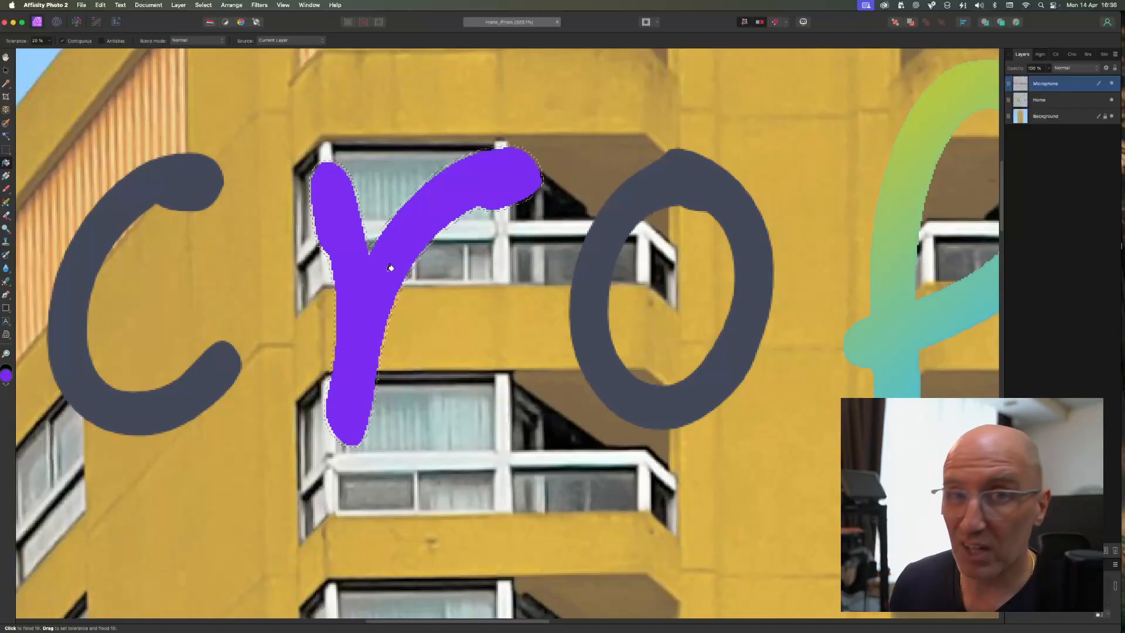
key("super+z")
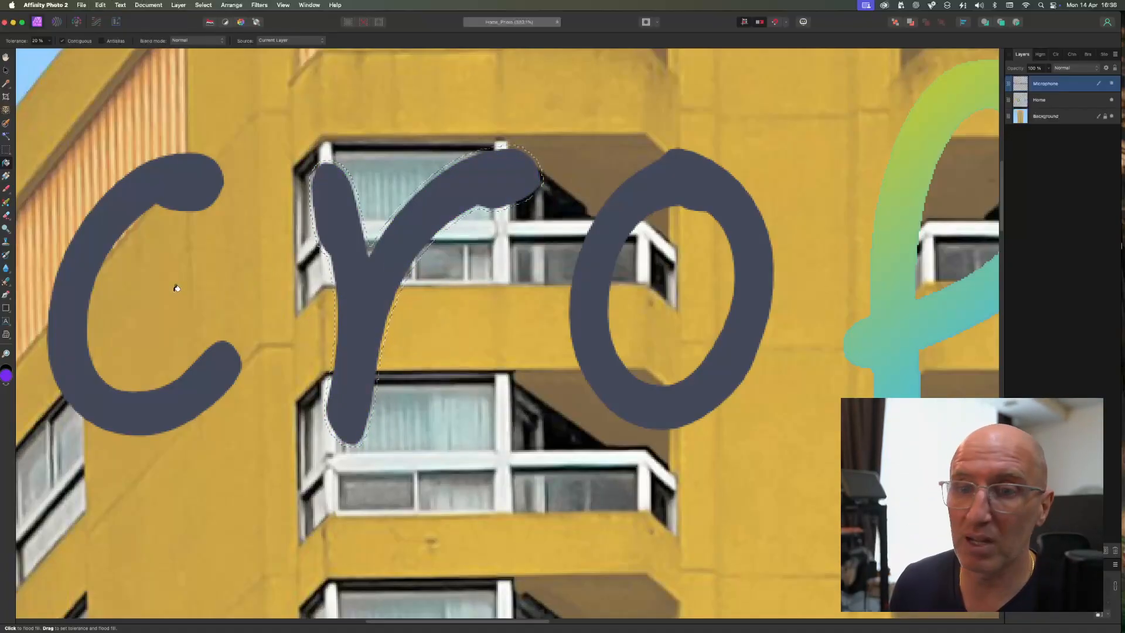
- Try brushing a magenta colour over the selected r, then undo the strokes
key("b")
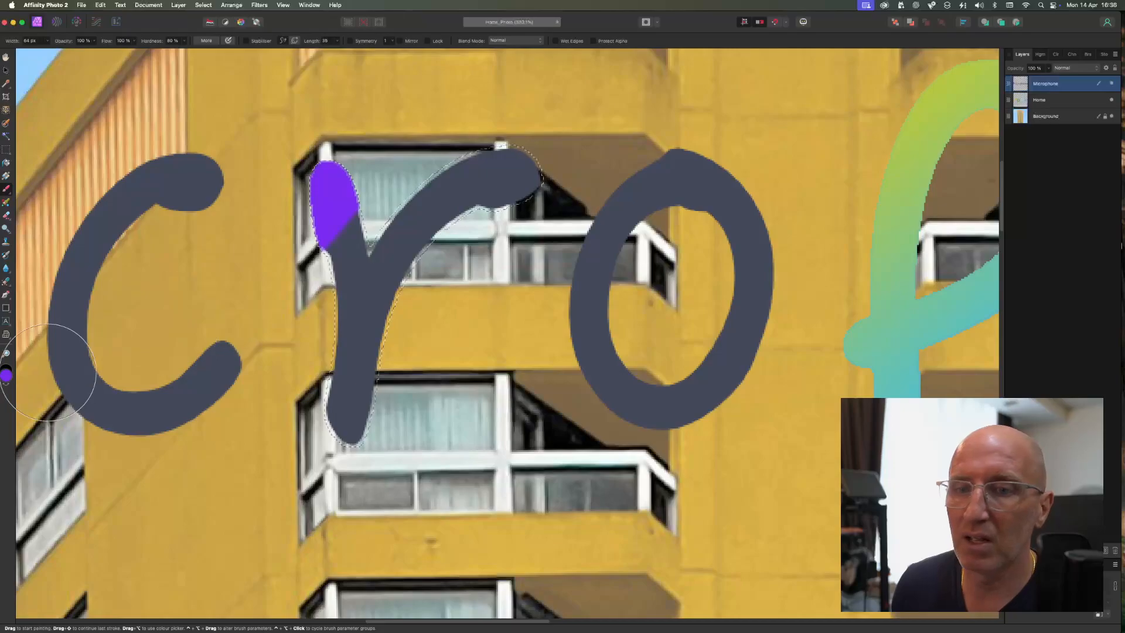
double_click(9, 377)
left_click(567, 241)
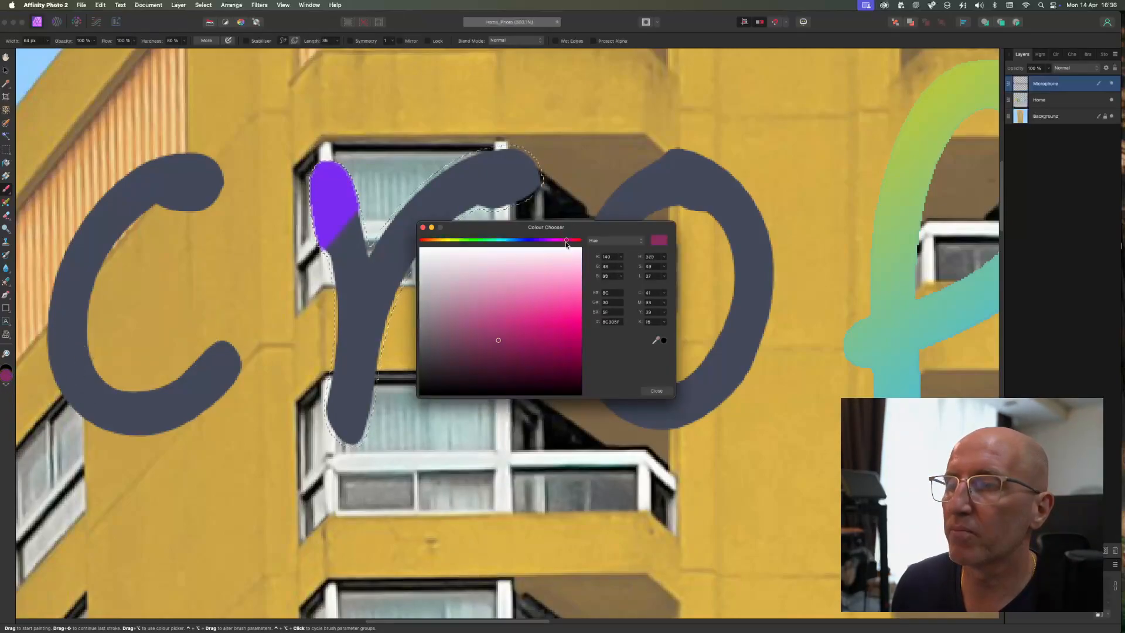
left_click(656, 392)
left_click(361, 403)
left_click_drag(359, 316, 423, 217)
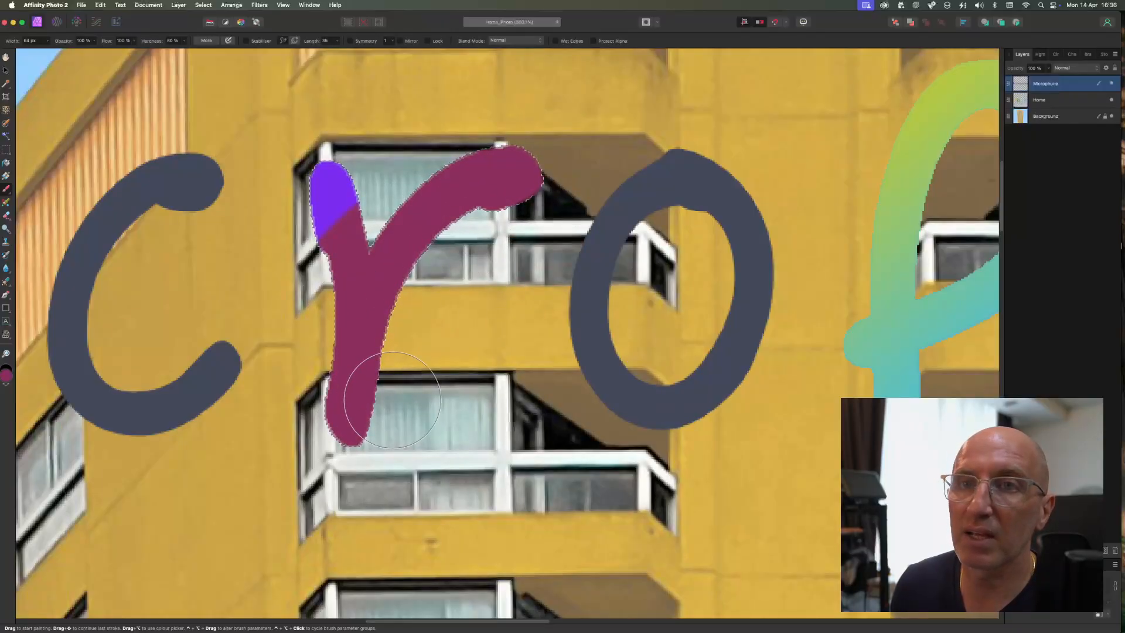
key("super+z")
key("super+z")
key("super+z")
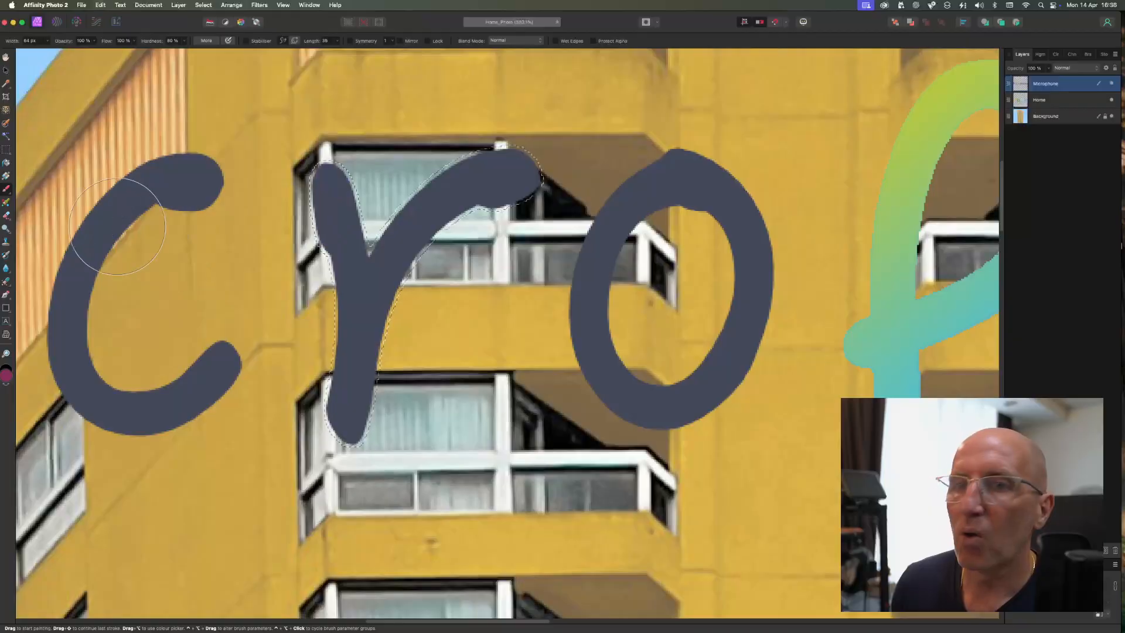
- Drag a linear gradient diagonally across the selected r and add a stop at its middle
left_click(6, 176)
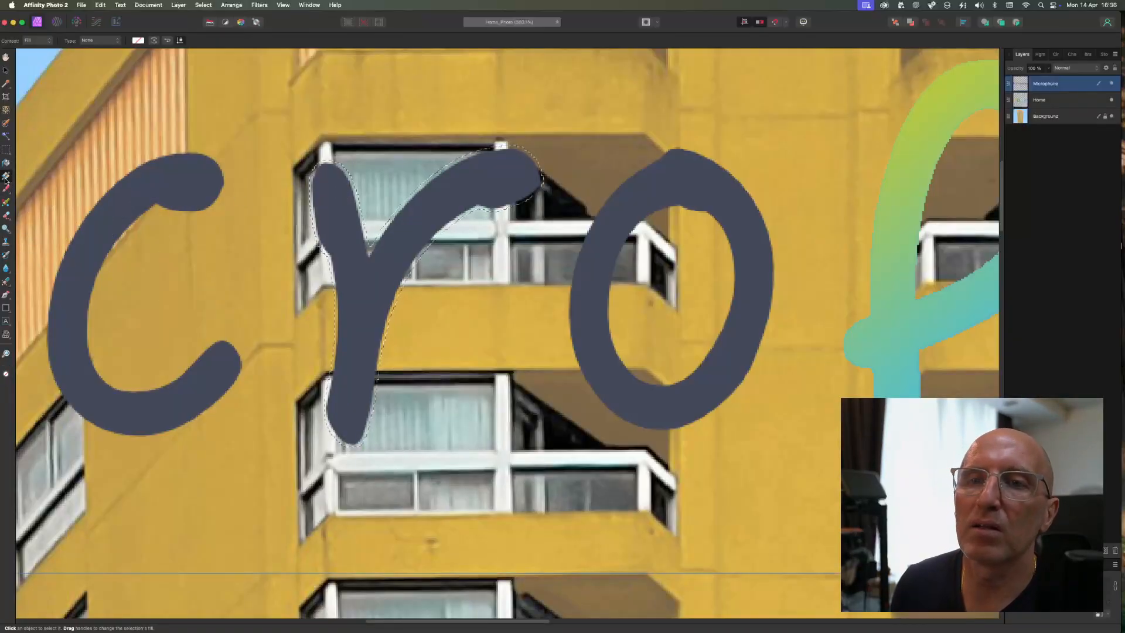
left_click_drag(289, 121, 523, 404)
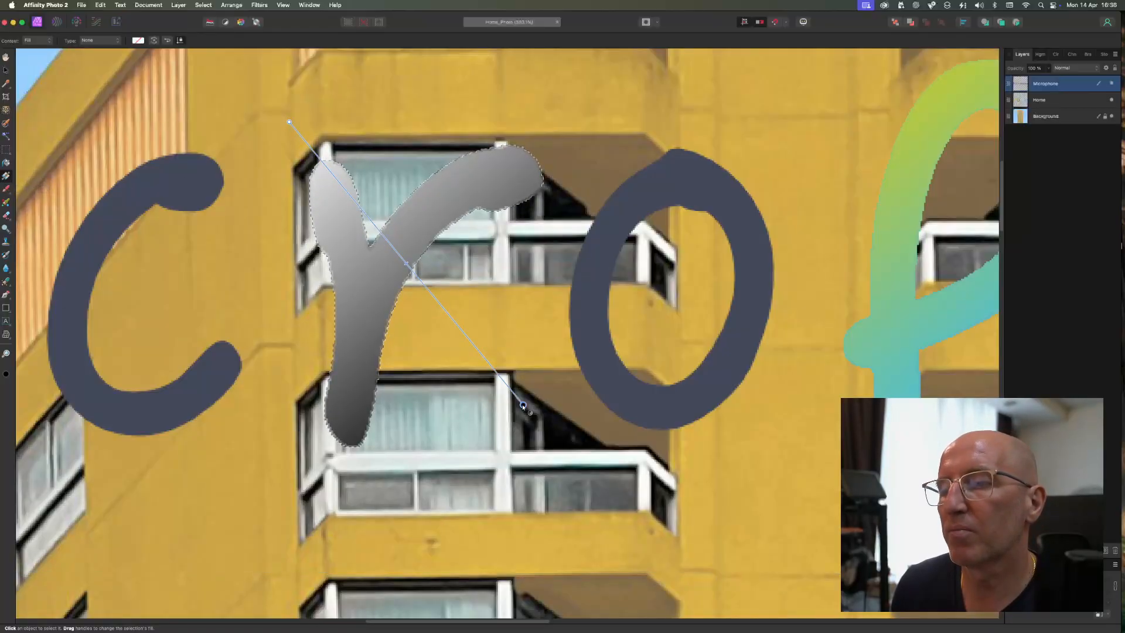
left_click(403, 261)
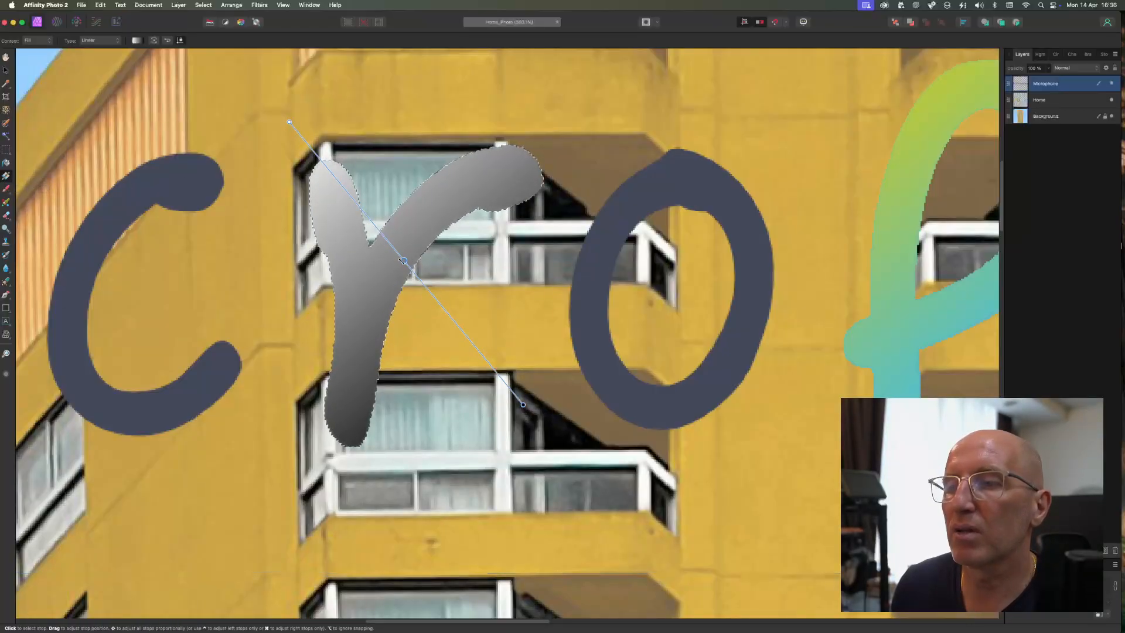
- Set the middle gradient stop's colour to a blue-purple in the Colour Chooser
left_click(7, 377)
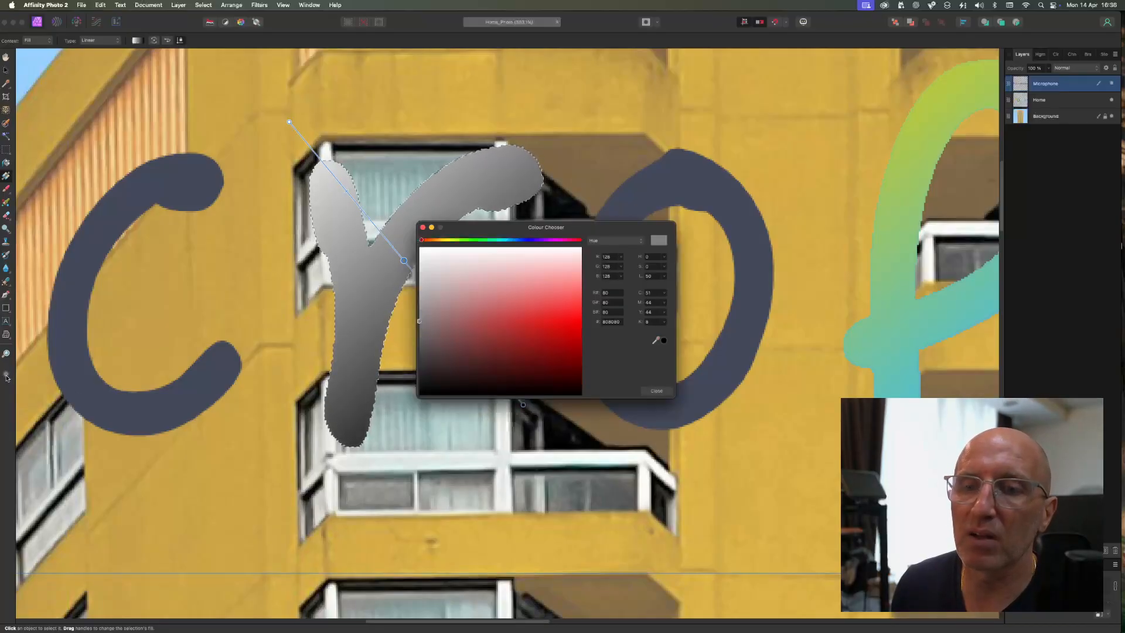
left_click(532, 241)
left_click(534, 318)
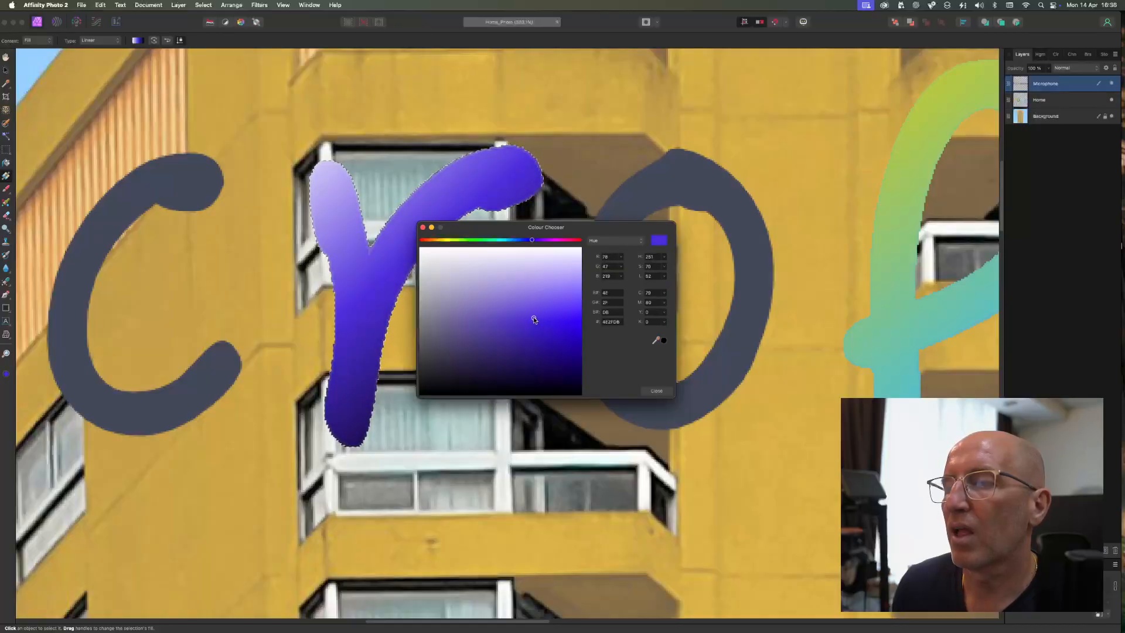
left_click(657, 391)
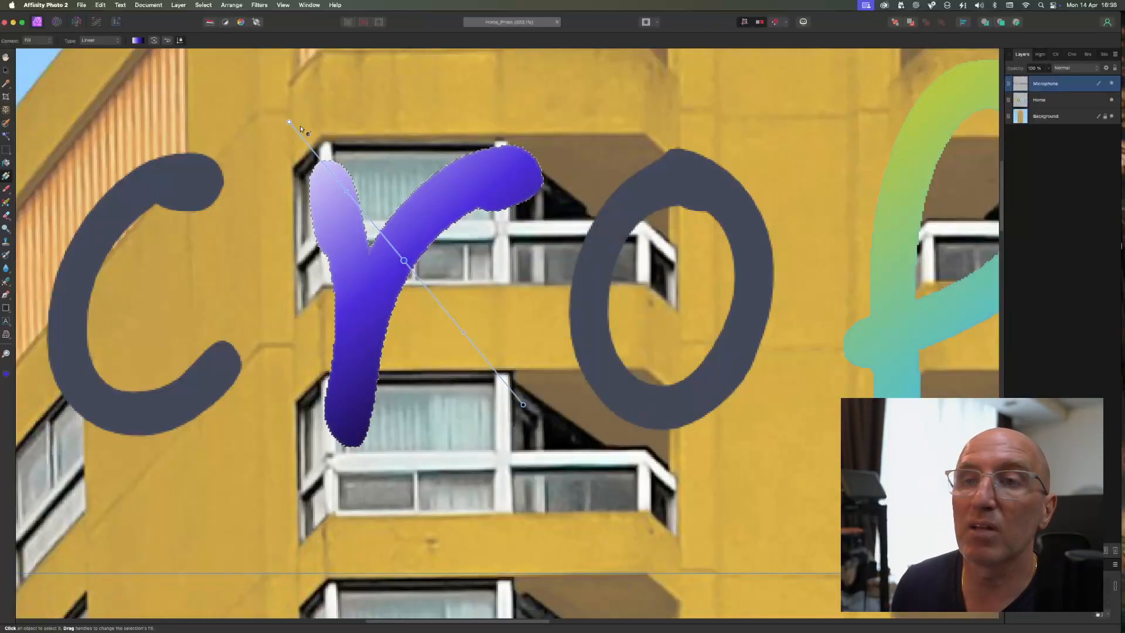
- Move the middle gradient stop along the r's gradient line
left_click_drag(403, 268, 460, 329)
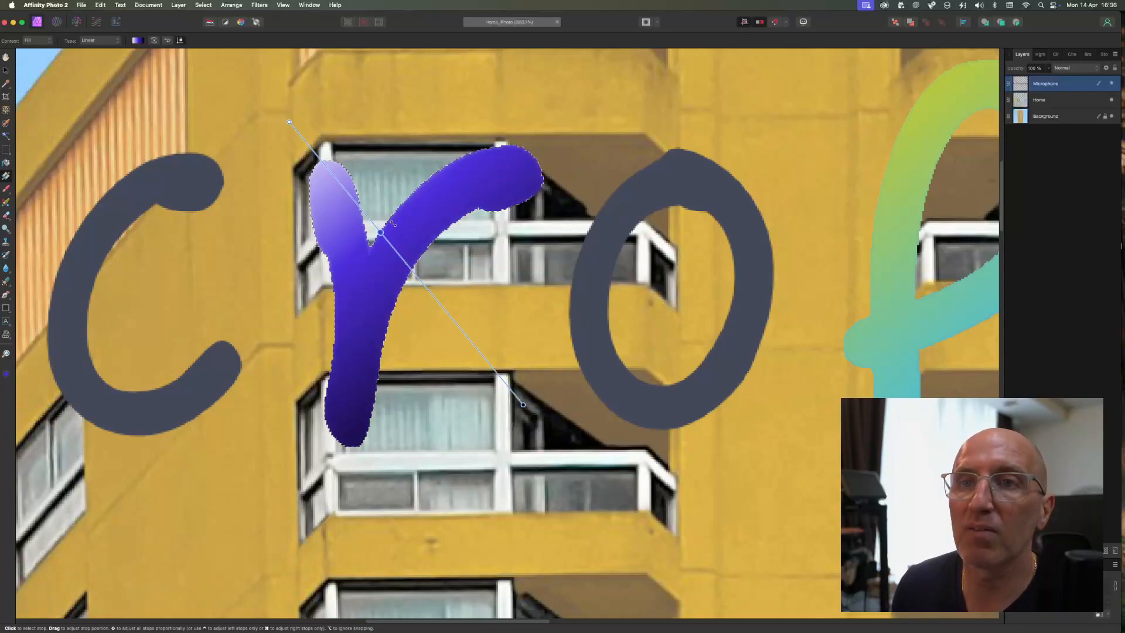
scroll(429, 287, "down", 5)
scroll(429, 288, "down", 3)
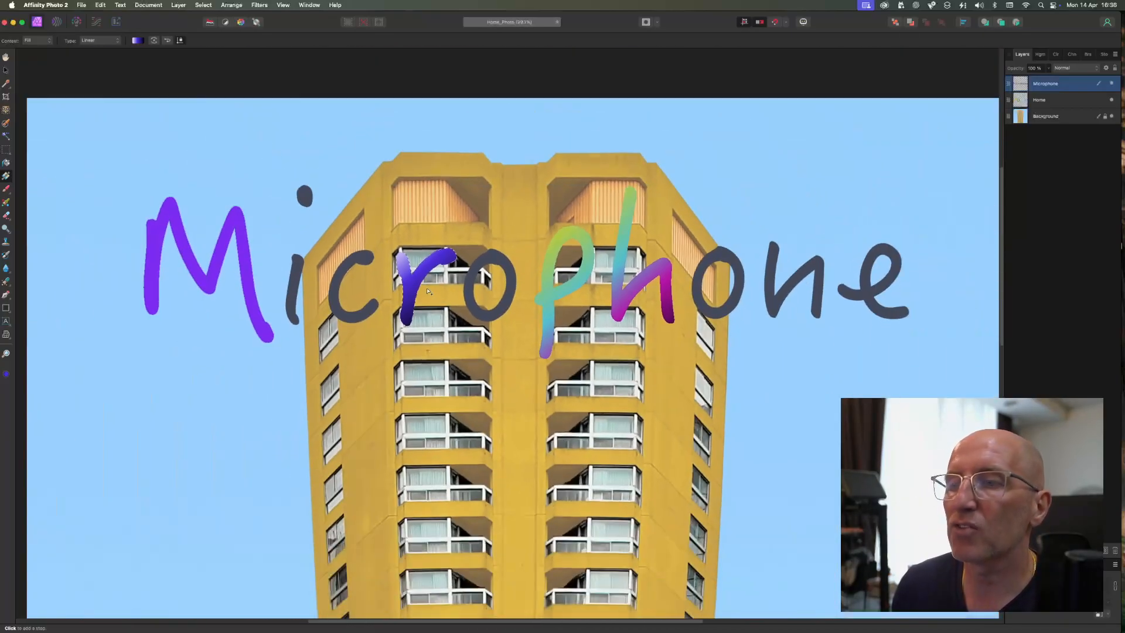